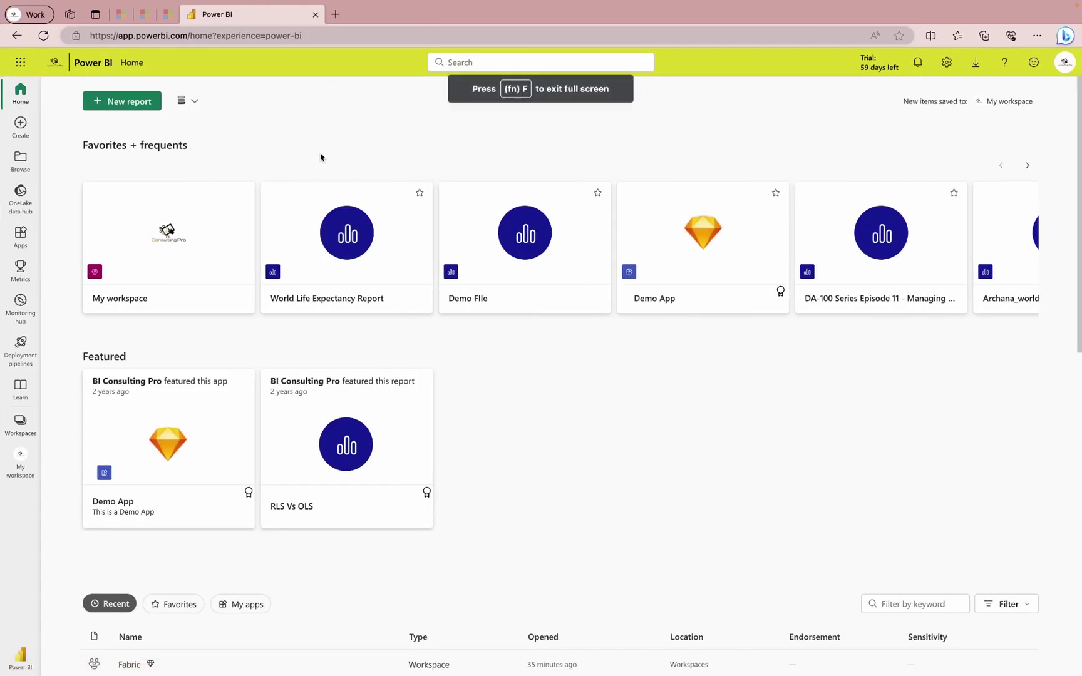
Step: From the Data Engineering experience, create a lakehouse named DataFlowsGen2_DataIngestion
left_click(20, 656)
left_click(65, 603)
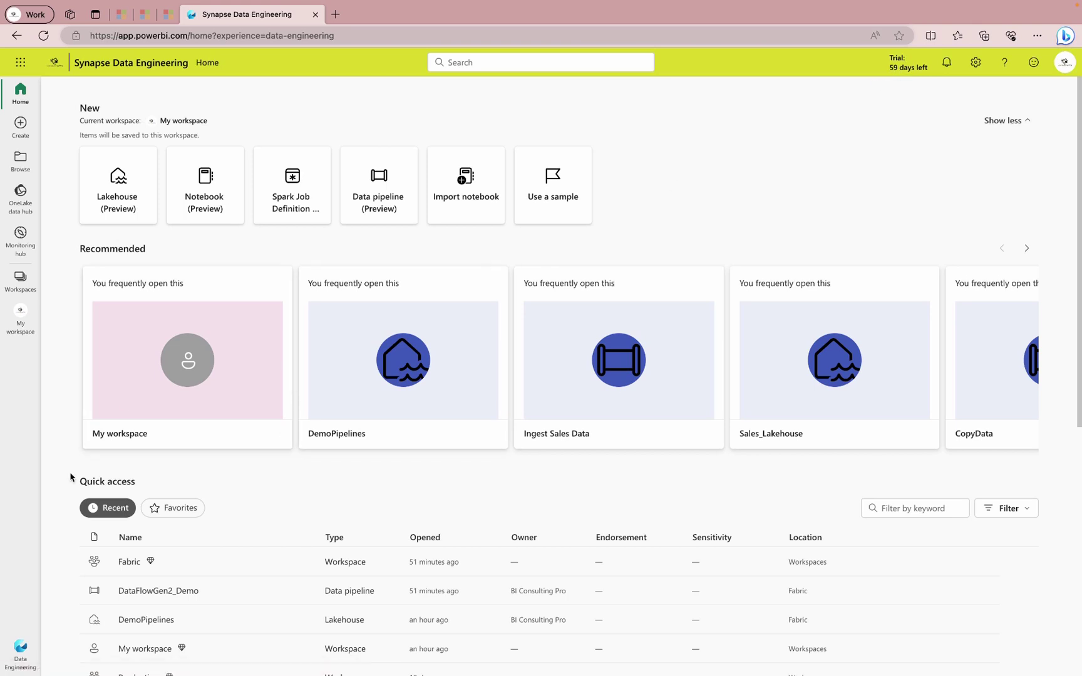
left_click(125, 180)
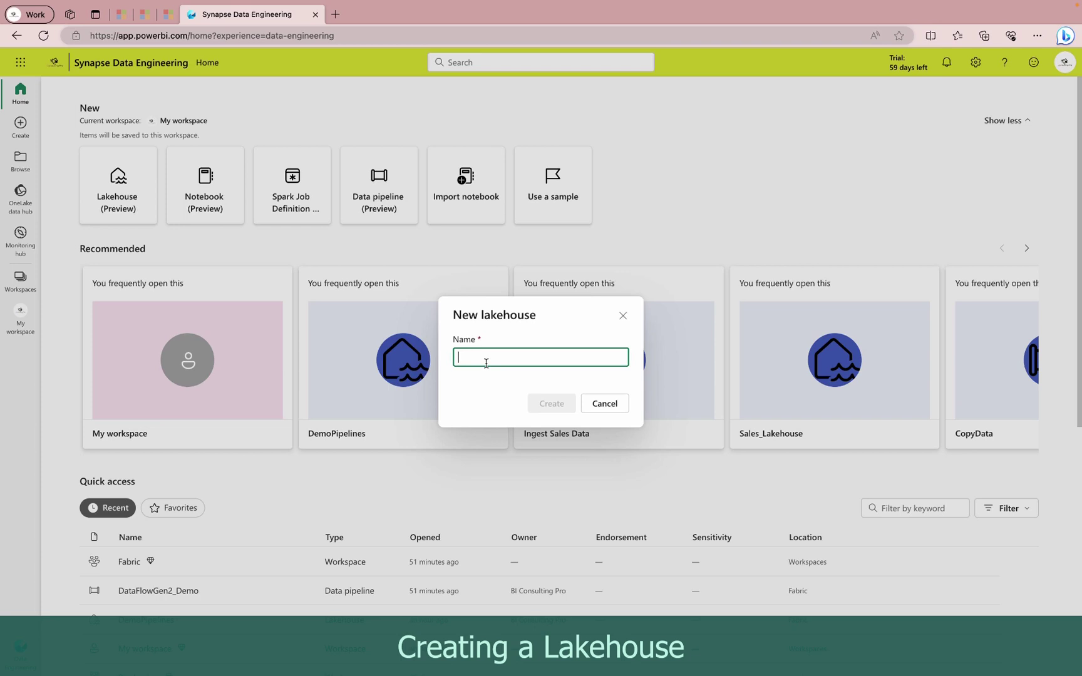
type("DataFlowsGen2_DataIngestion")
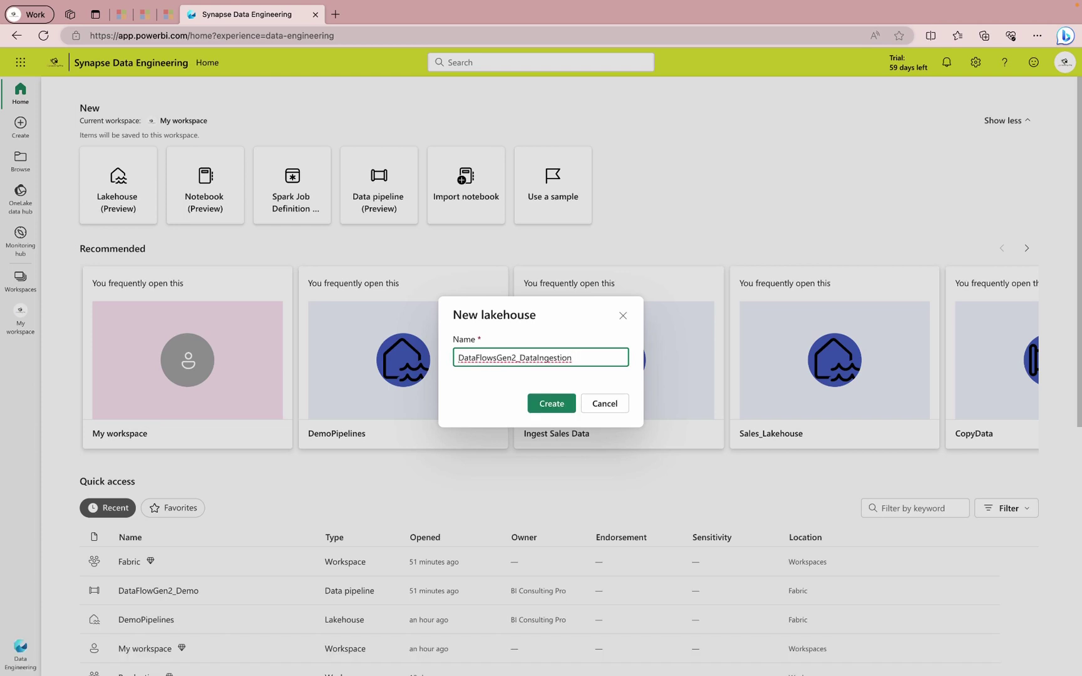
left_click(548, 404)
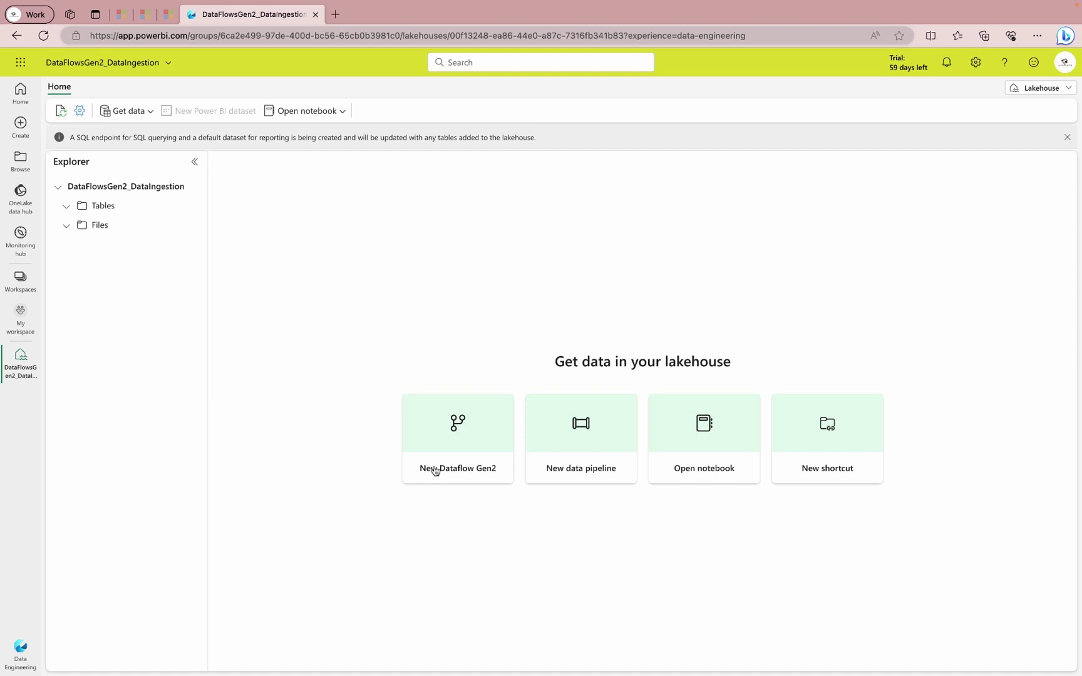
Step: Start a Dataflow Gen2 and import orders.csv from its web URL as a Text/CSV query
left_click(463, 437)
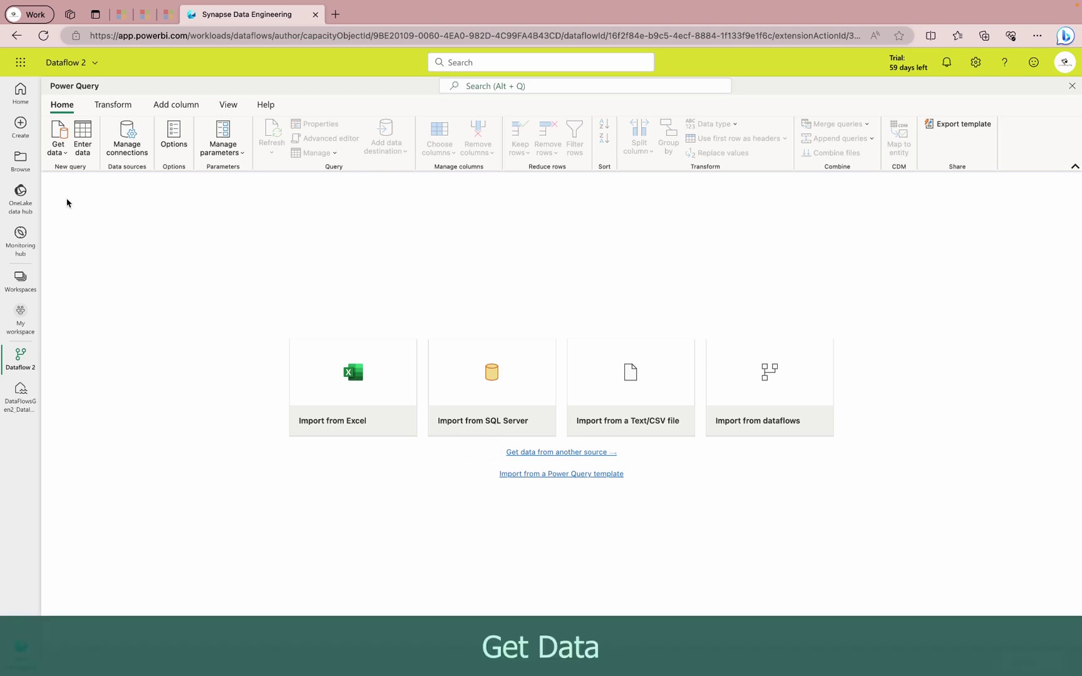
left_click(64, 155)
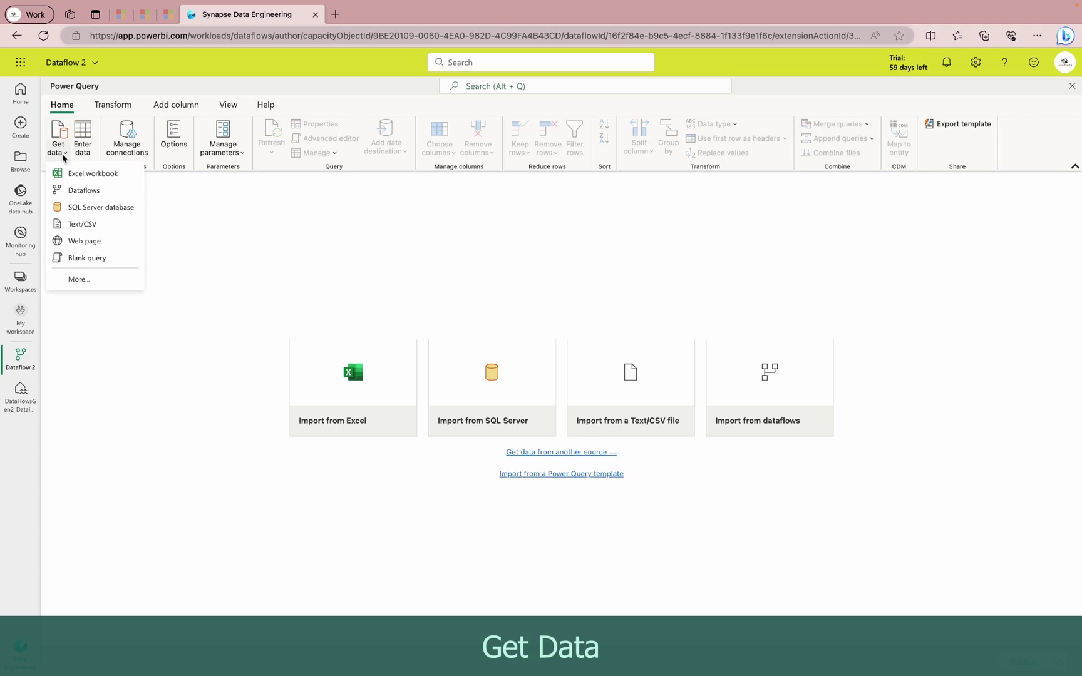
left_click(88, 227)
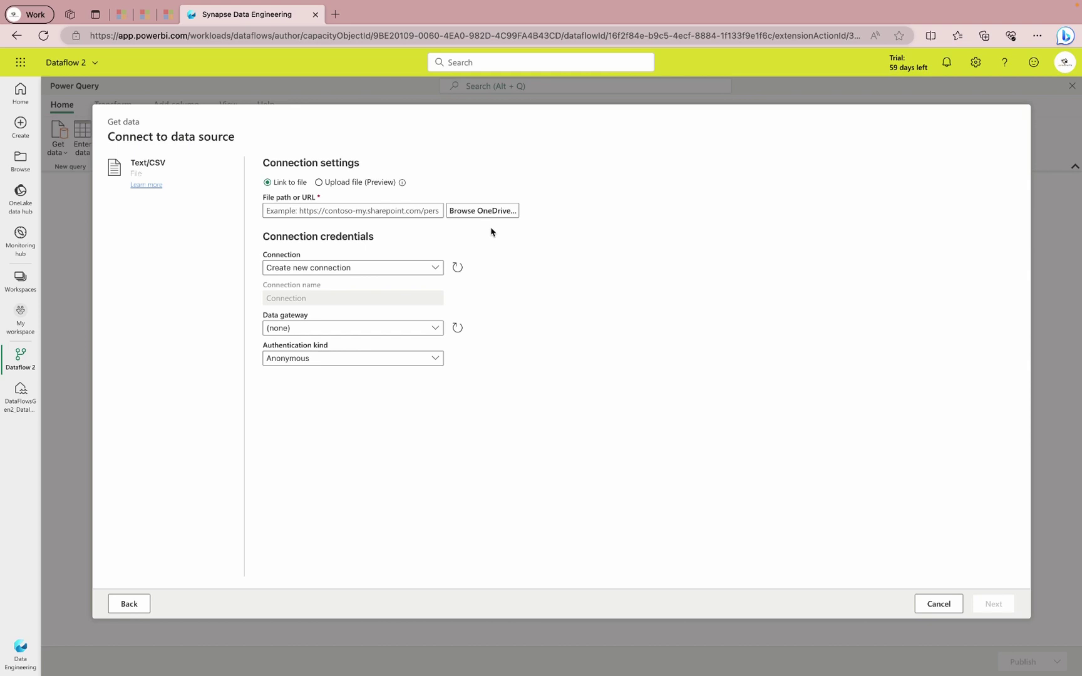
left_click(297, 211)
type("https://raw.githubusercontent.com/MicrosoftLearning/dp-data/main/orders.csv")
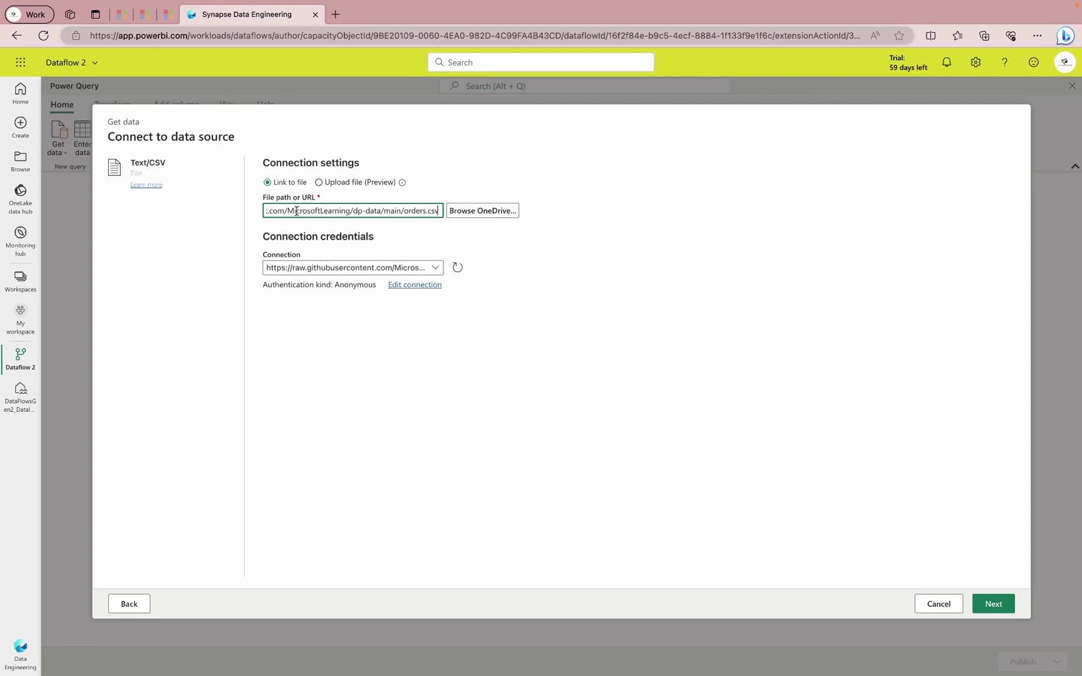
left_click(994, 604)
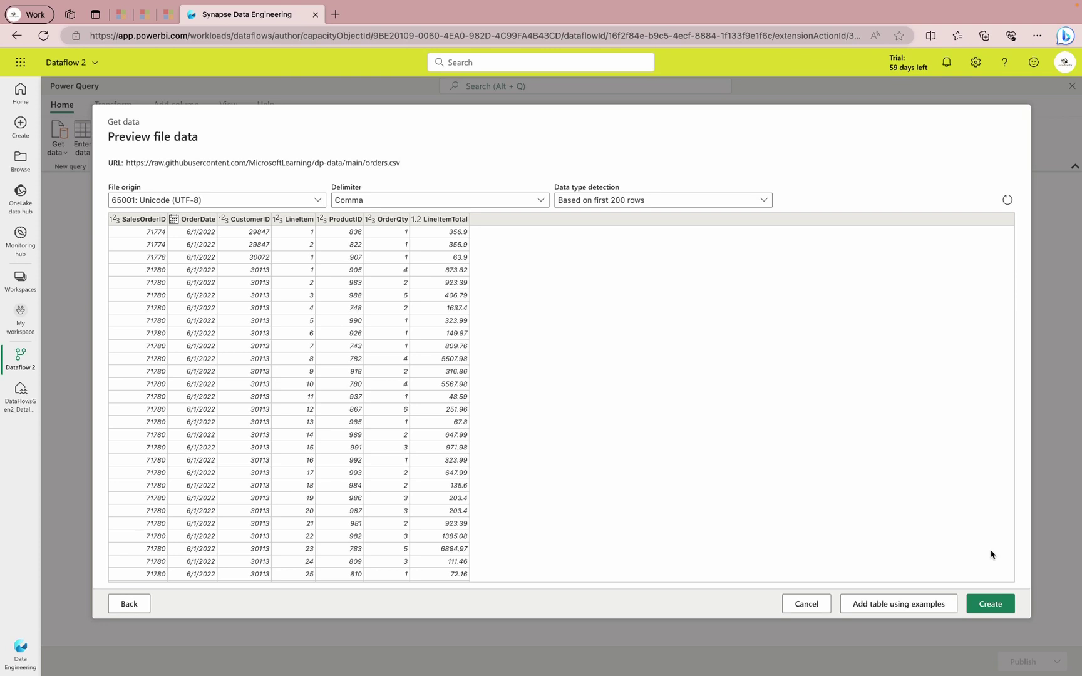
left_click(1008, 610)
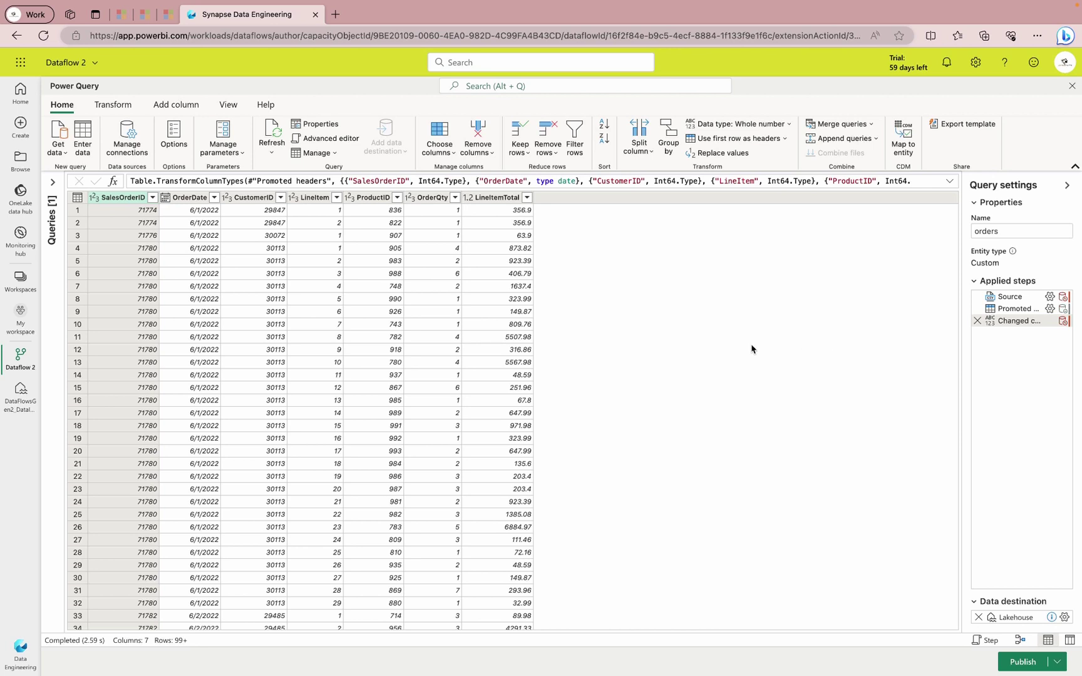
left_click(53, 182)
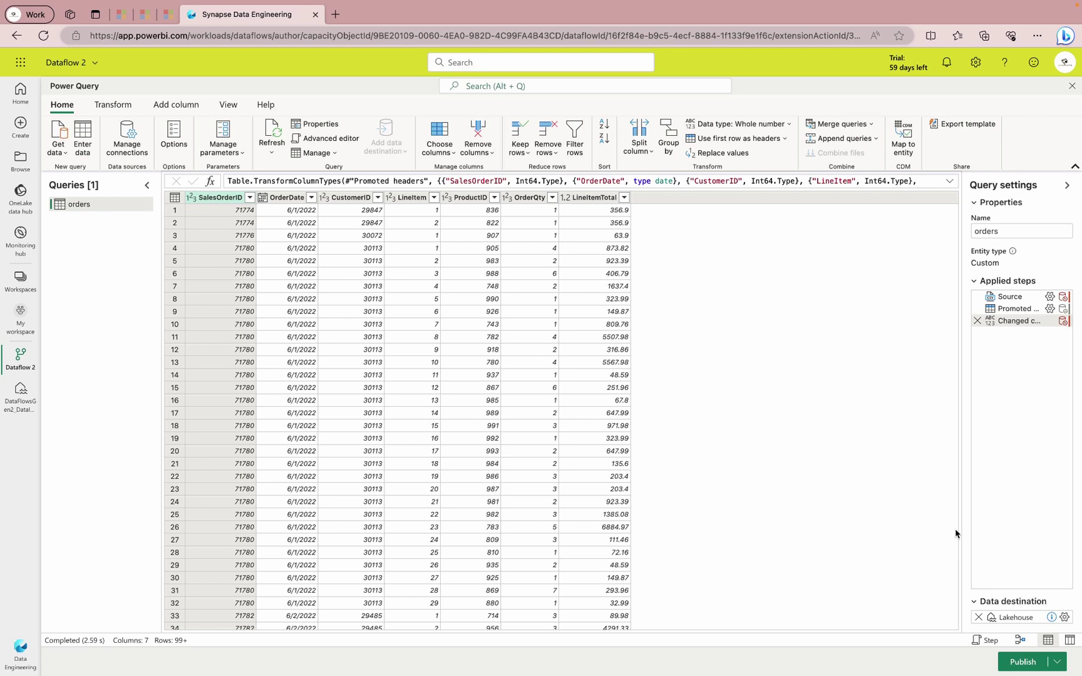
left_click(1021, 640)
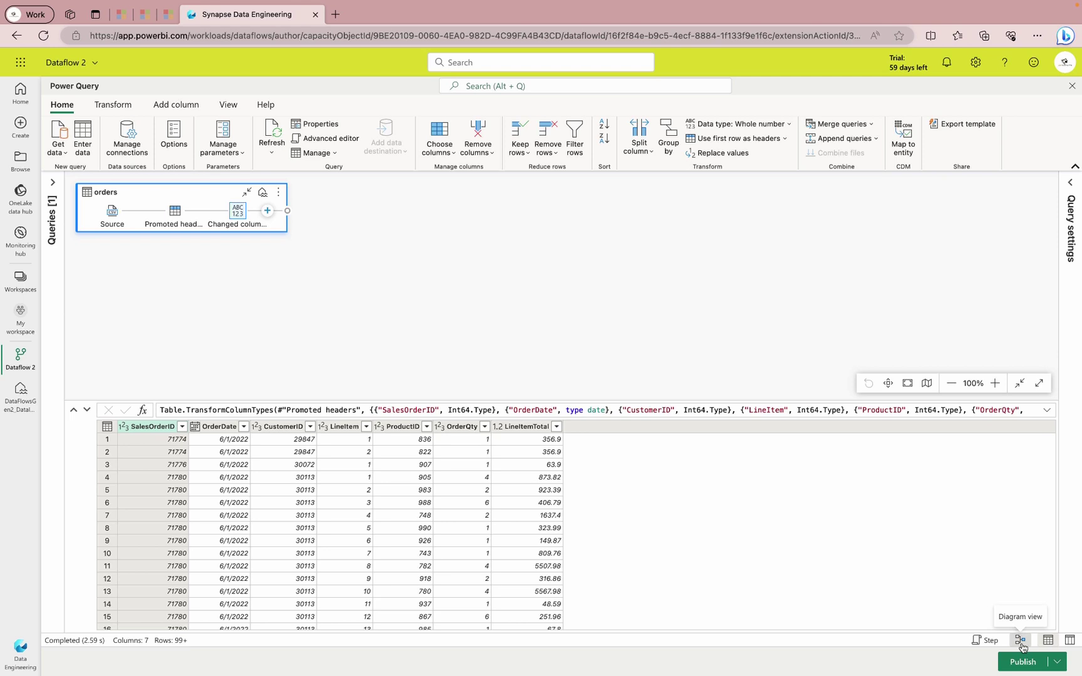
left_click(1021, 641)
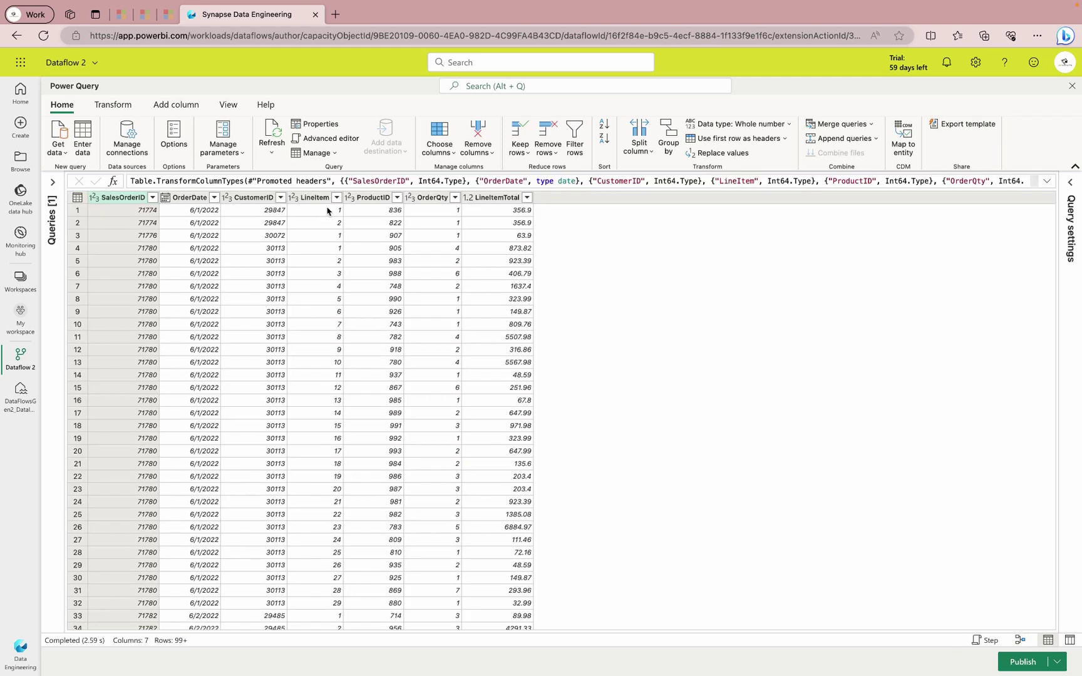
left_click(113, 105)
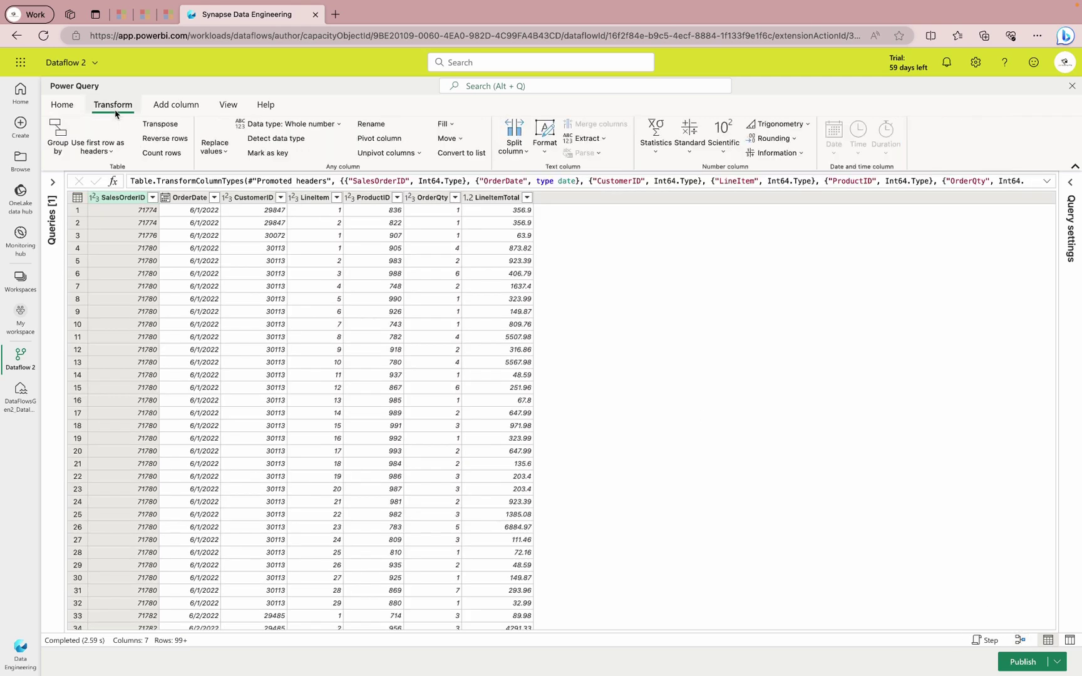
Step: Add a custom column MonthNo with the formula Date.Month([OrderDate])
left_click(171, 107)
left_click(106, 134)
left_click_drag(419, 292, 355, 294)
type("MonthNo")
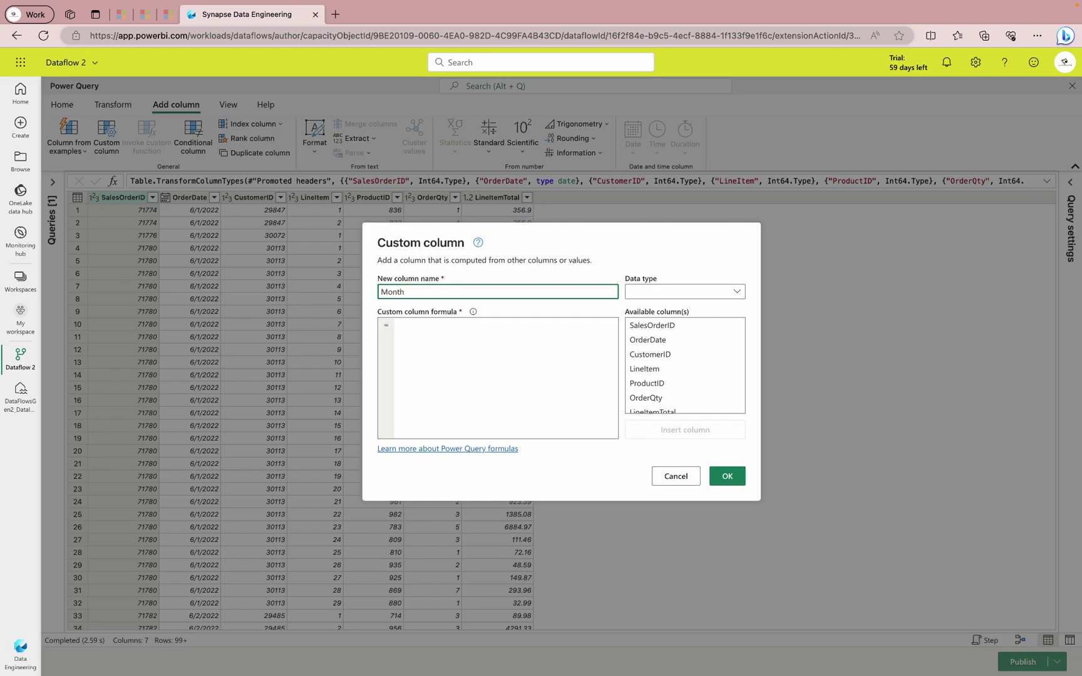
left_click(399, 325)
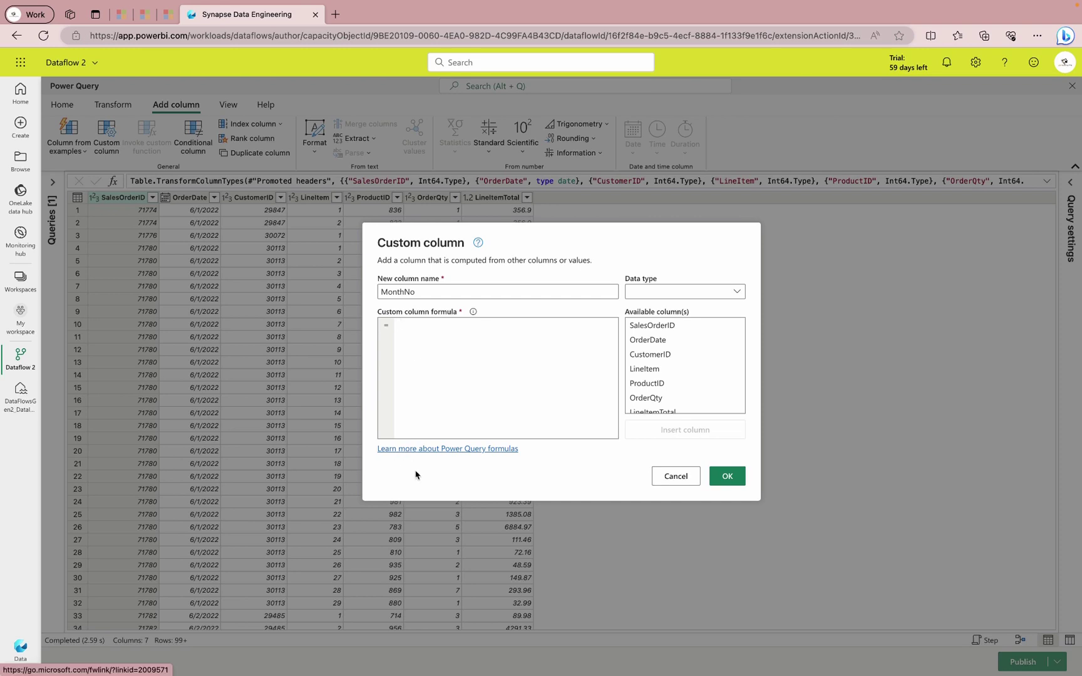
type("Date.Month")
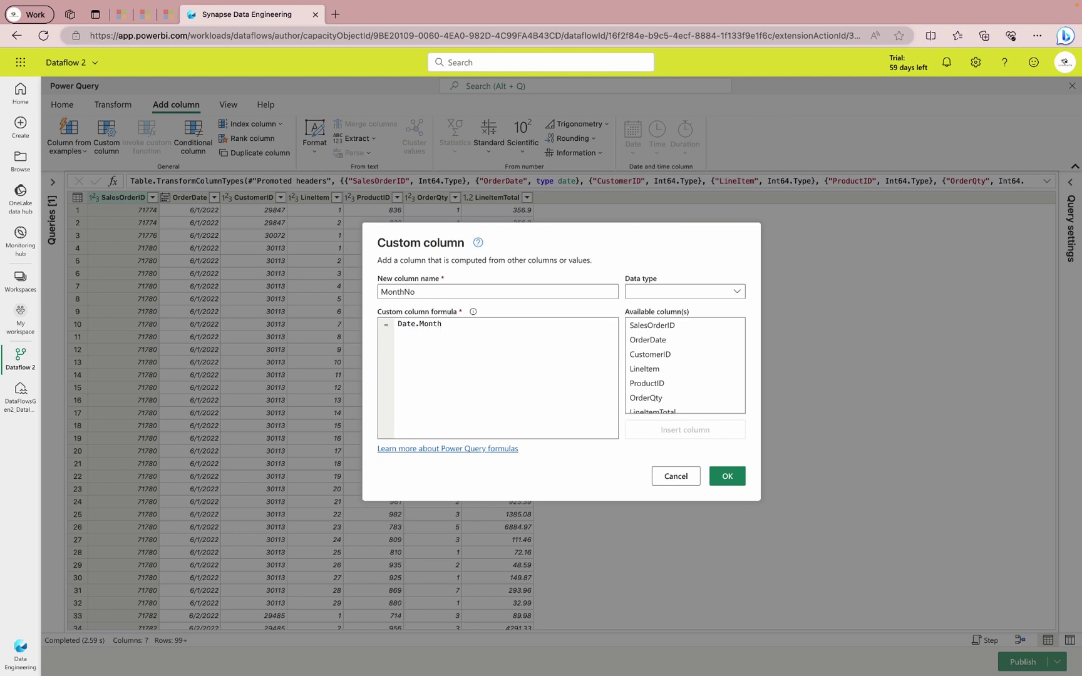
type("(")
double_click(635, 339)
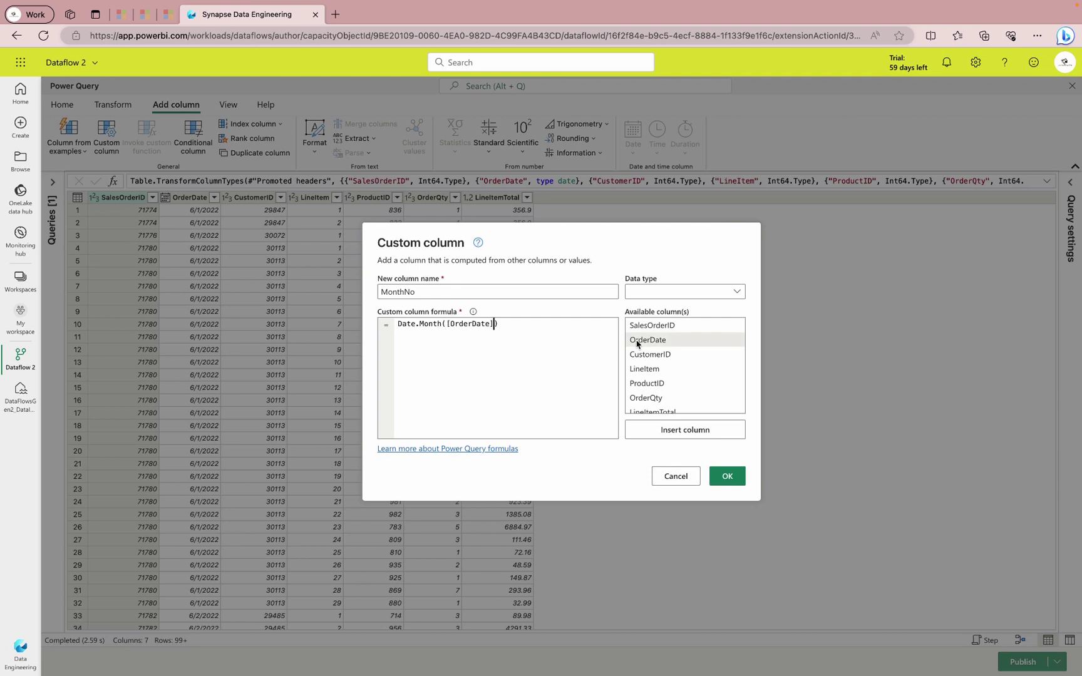
left_click(736, 481)
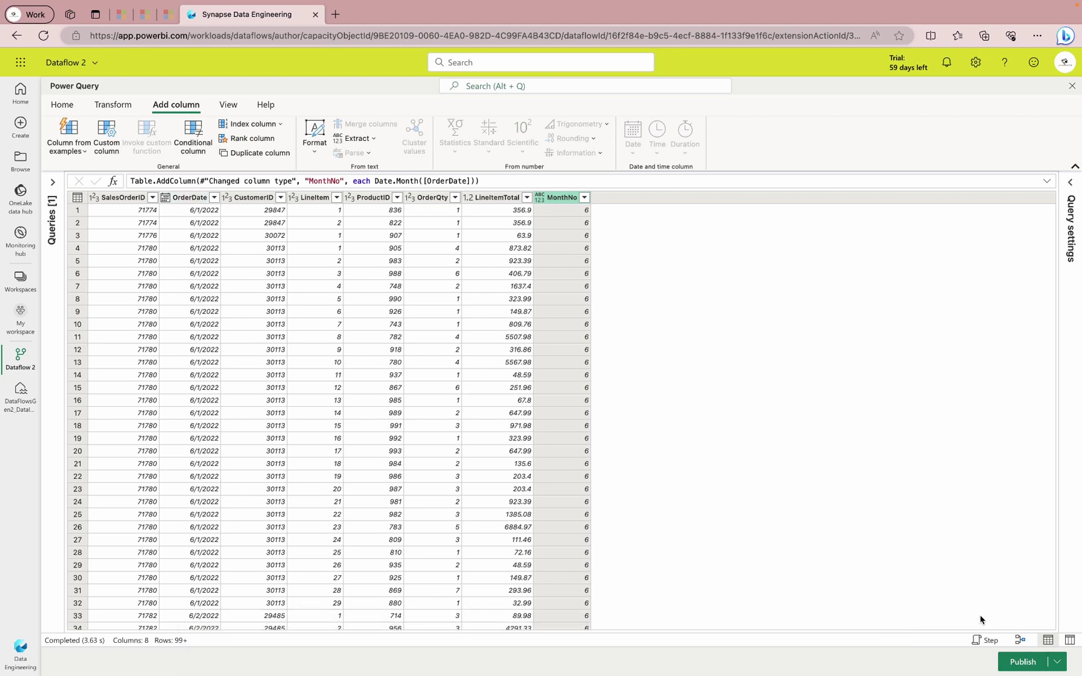
Step: Publish the dataflow, check the lakehouse's Tables folder, then return to My workspace
left_click(1056, 662)
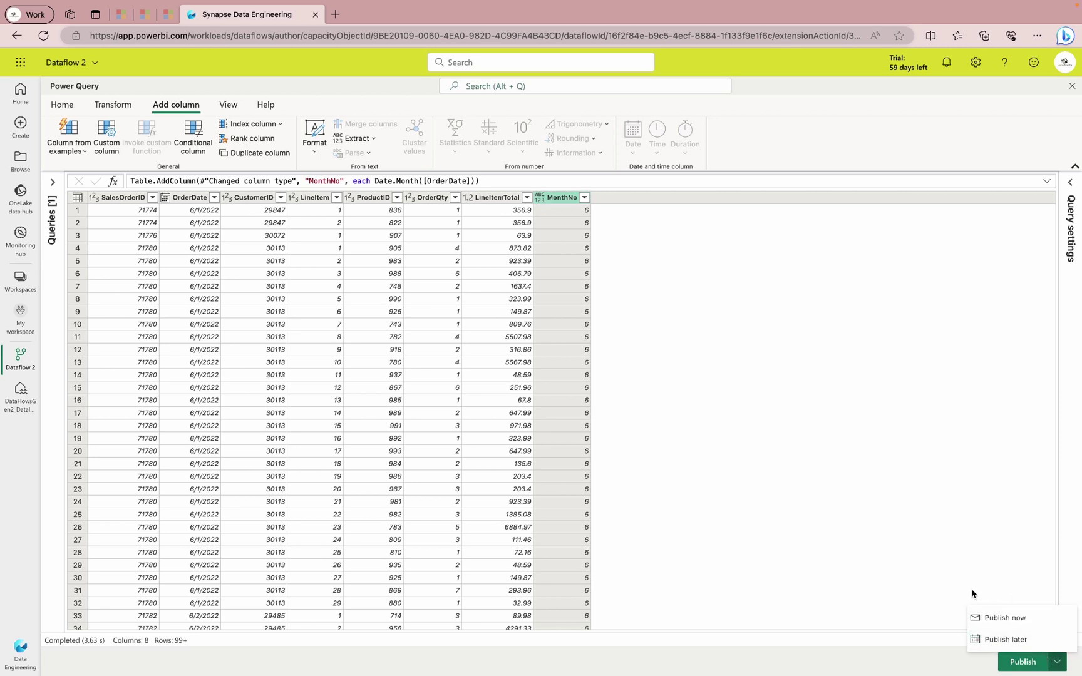
left_click(1015, 664)
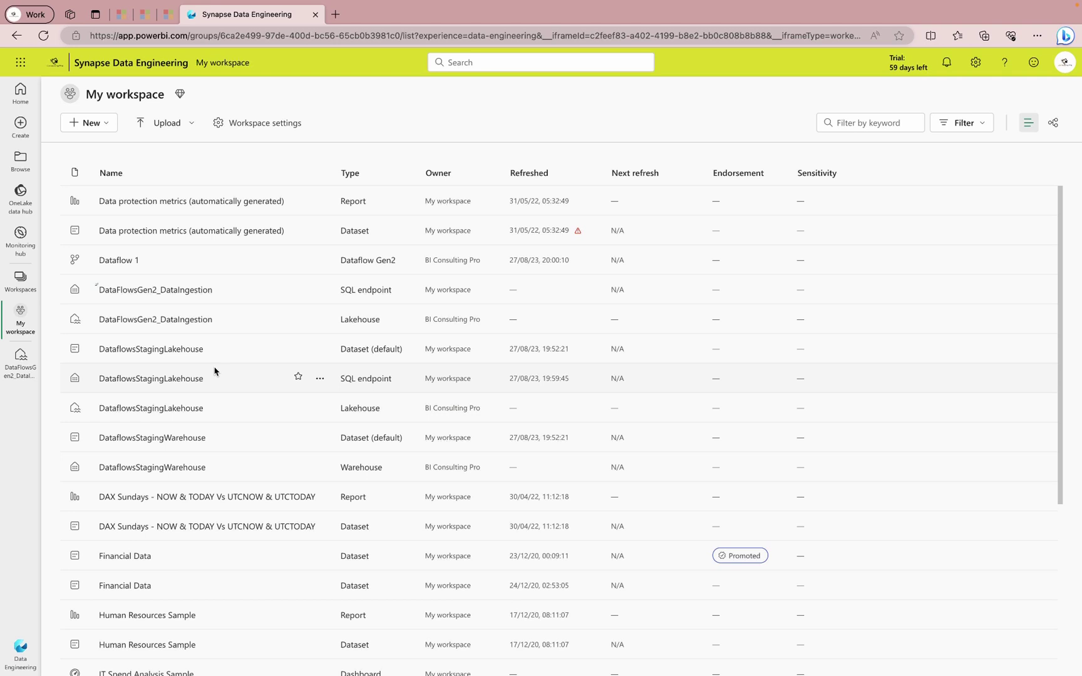
left_click(18, 364)
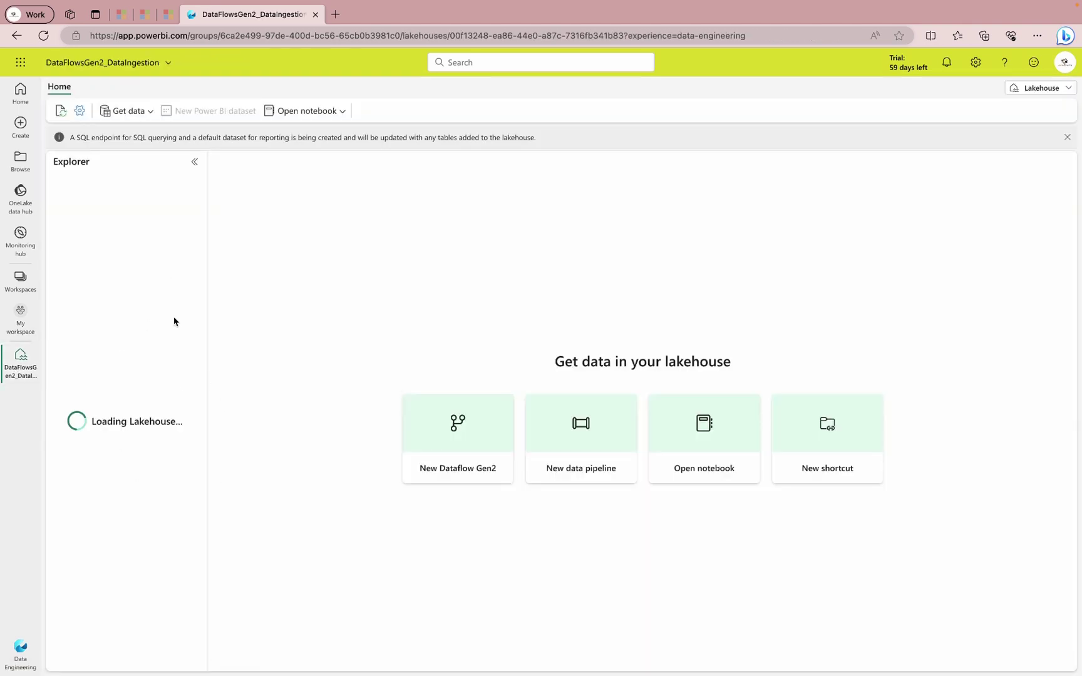
left_click(68, 207)
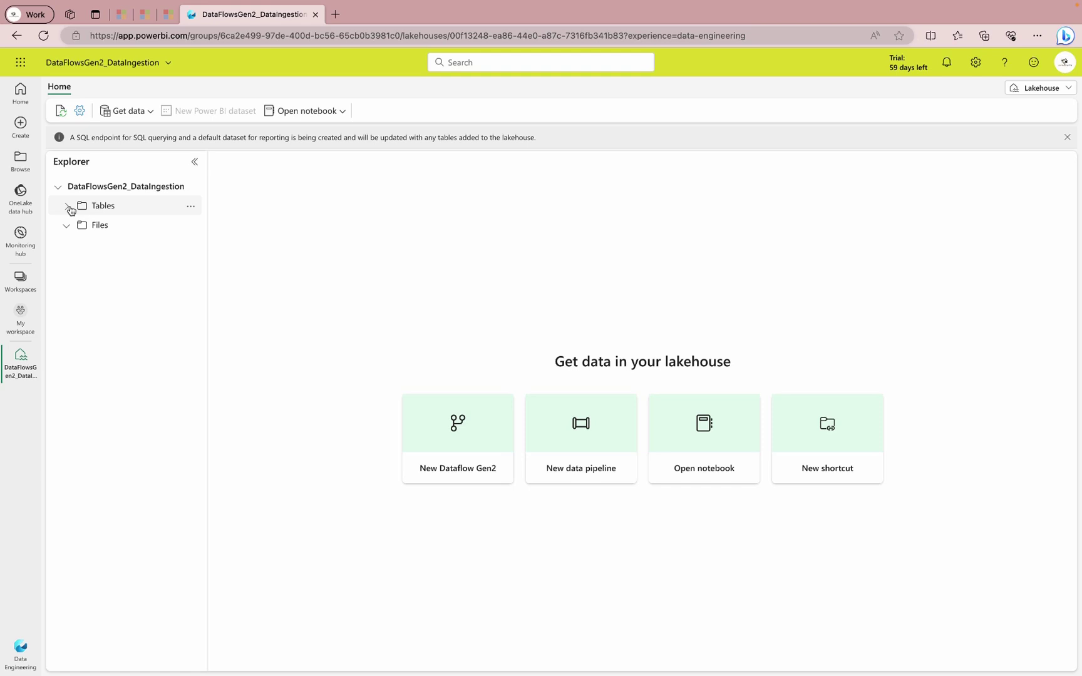
left_click(70, 210)
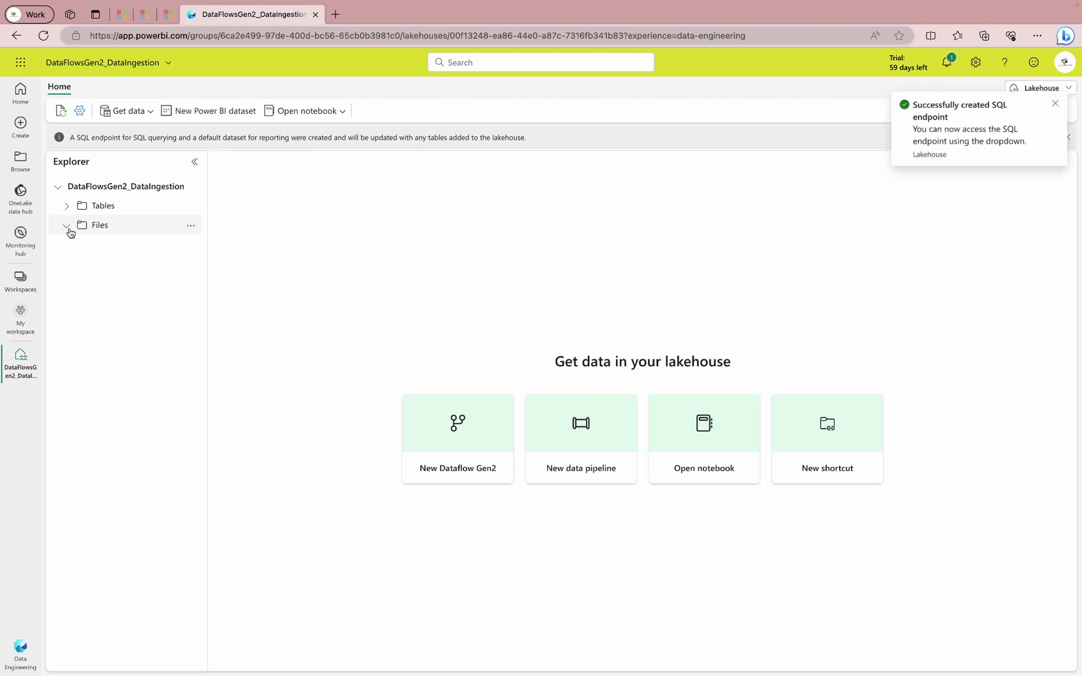
left_click(19, 321)
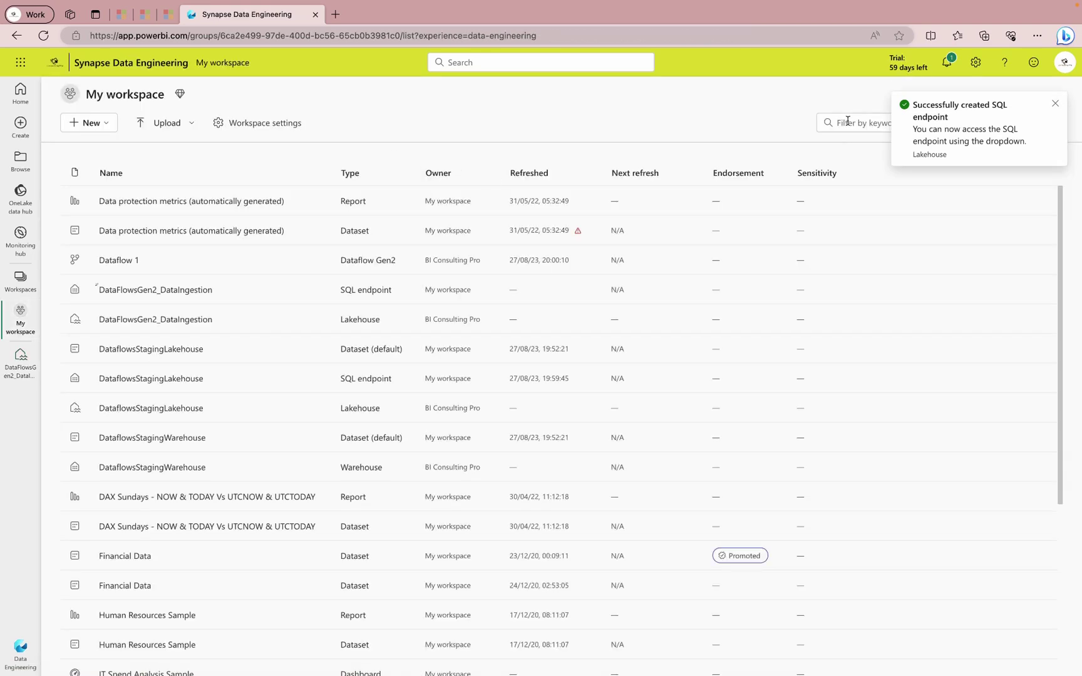
Step: Open Dataflow 2 for editing and rename it to df_orders
left_click(323, 289)
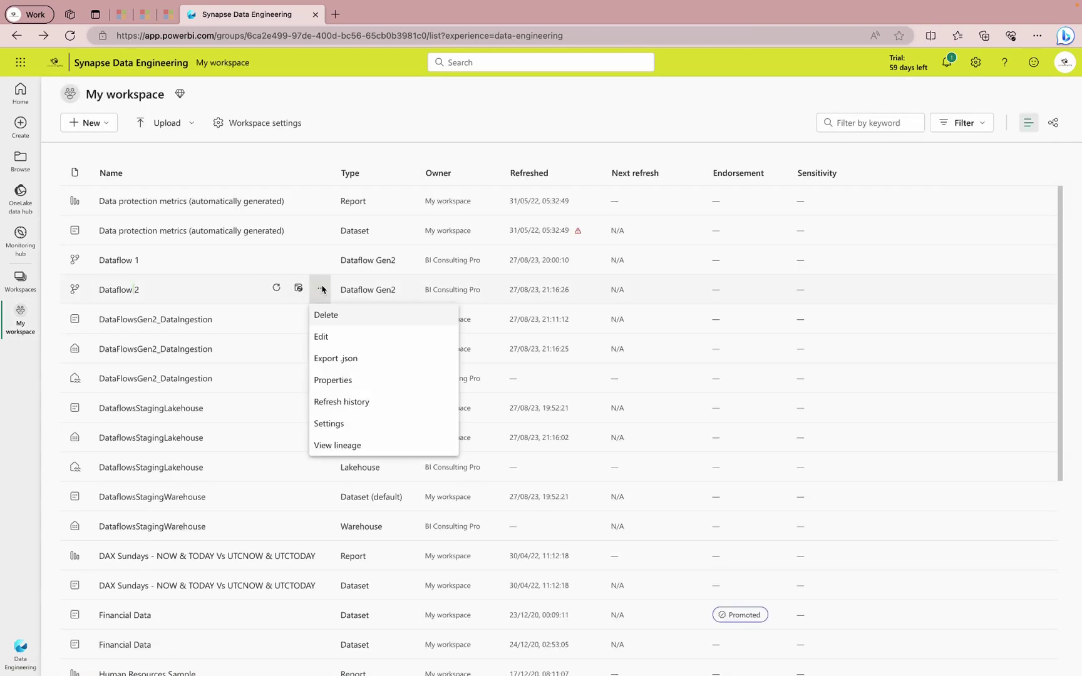
left_click(335, 341)
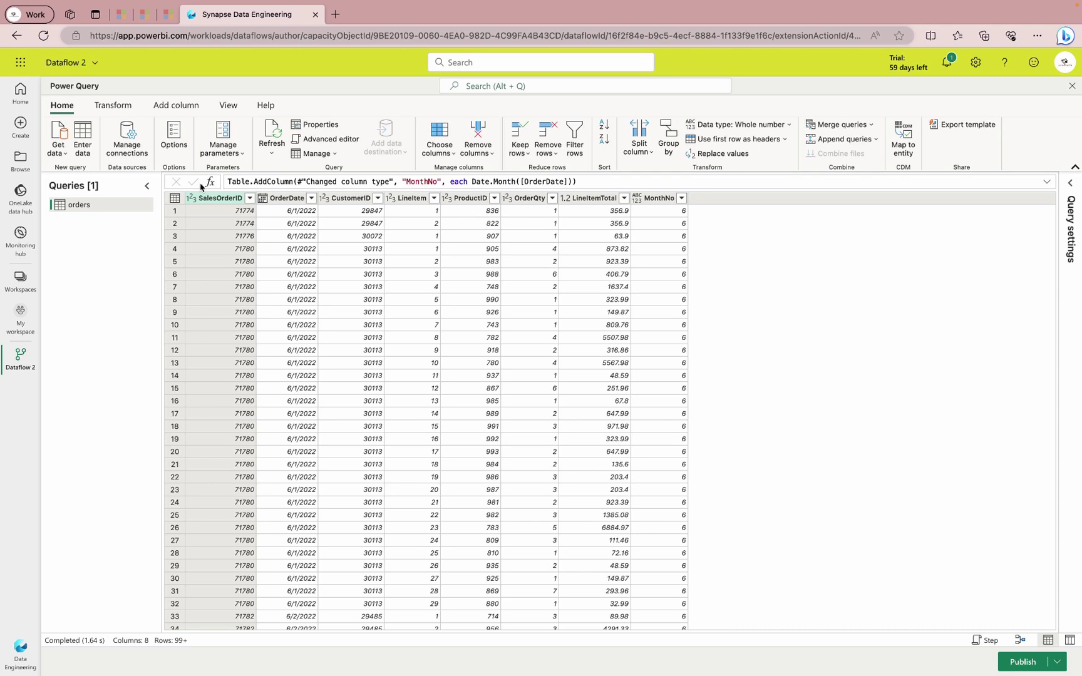
left_click(92, 63)
left_click(75, 108)
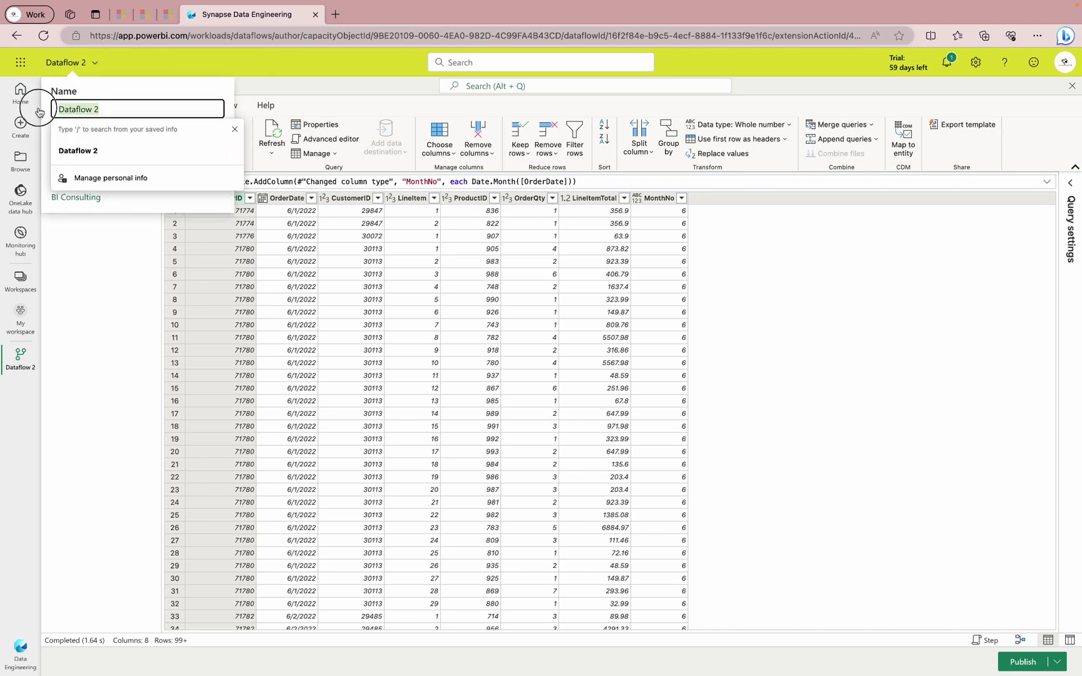
left_click_drag(120, 113, 56, 105)
type("o")
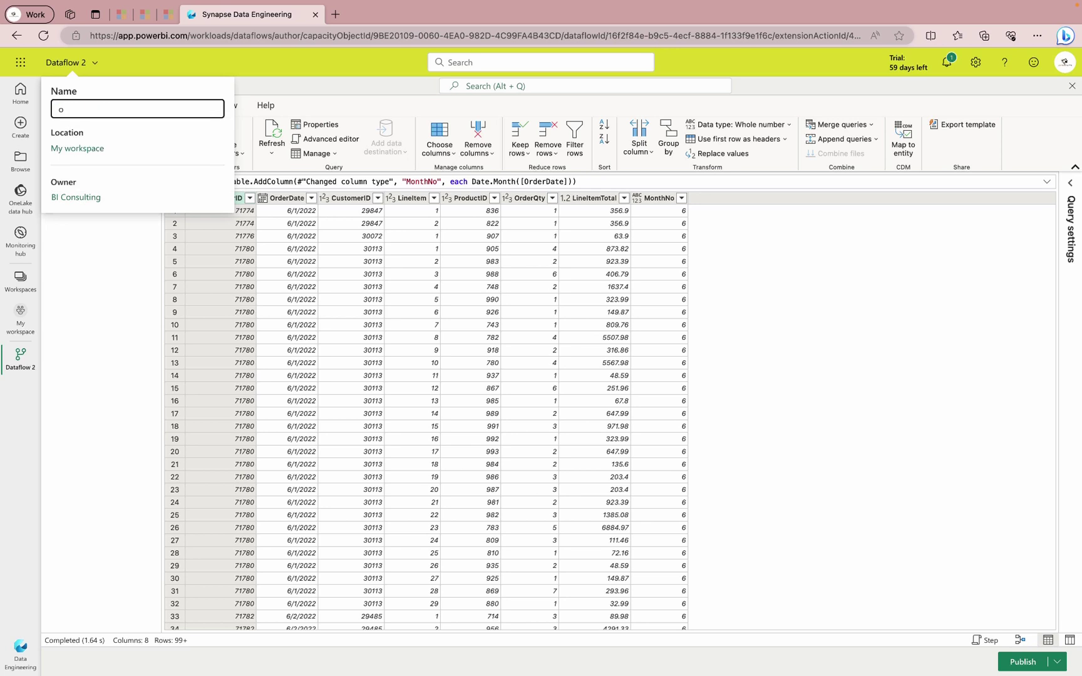
type("rders")
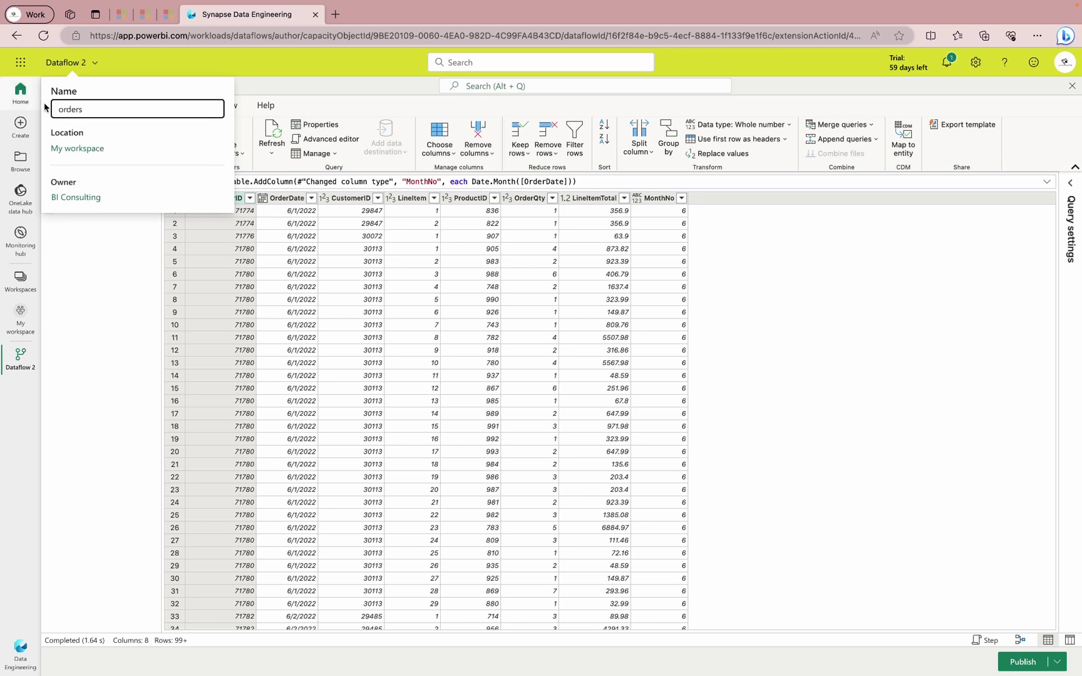
left_click(58, 108)
type("df_")
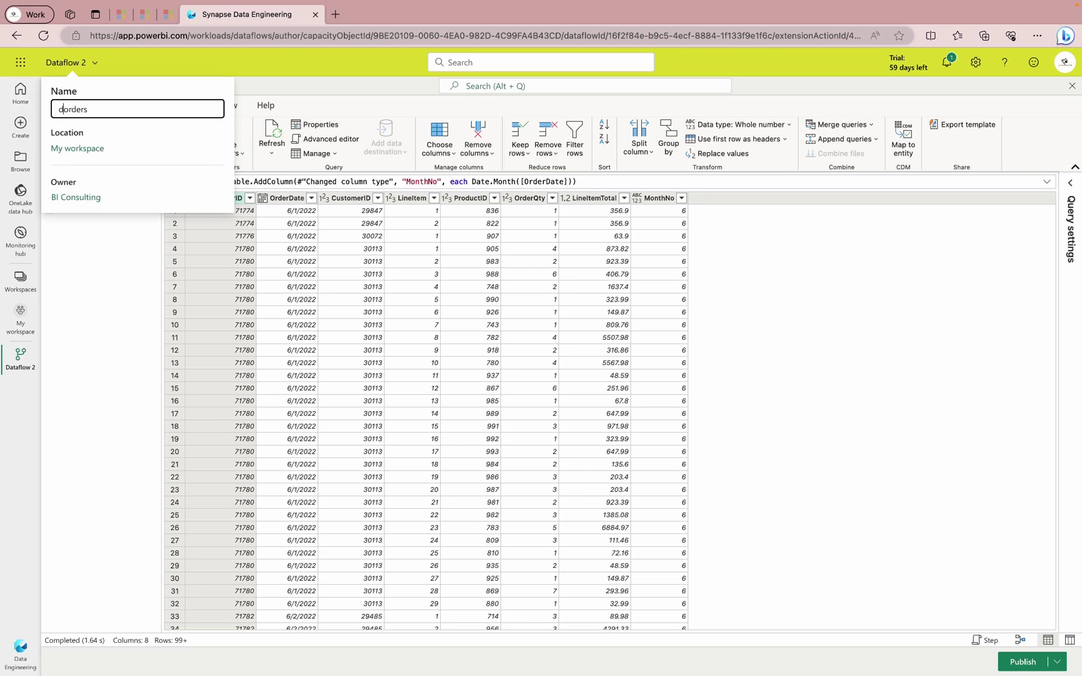
left_click(80, 288)
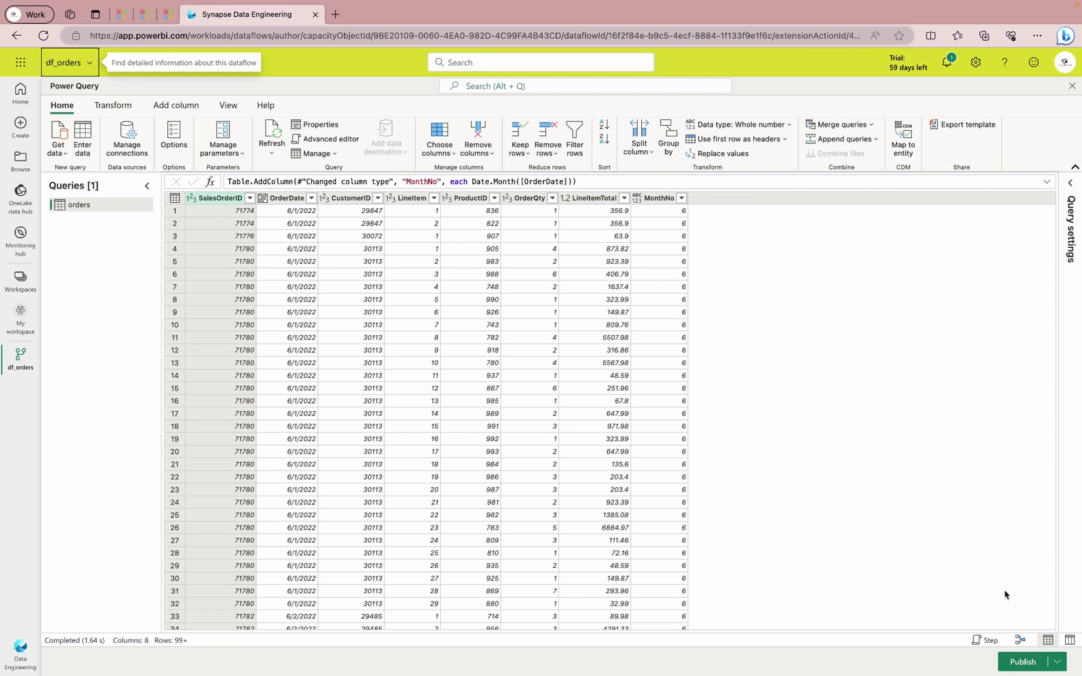
Step: Publish df_orders and bring up its options menu in the My workspace list
left_click(1023, 662)
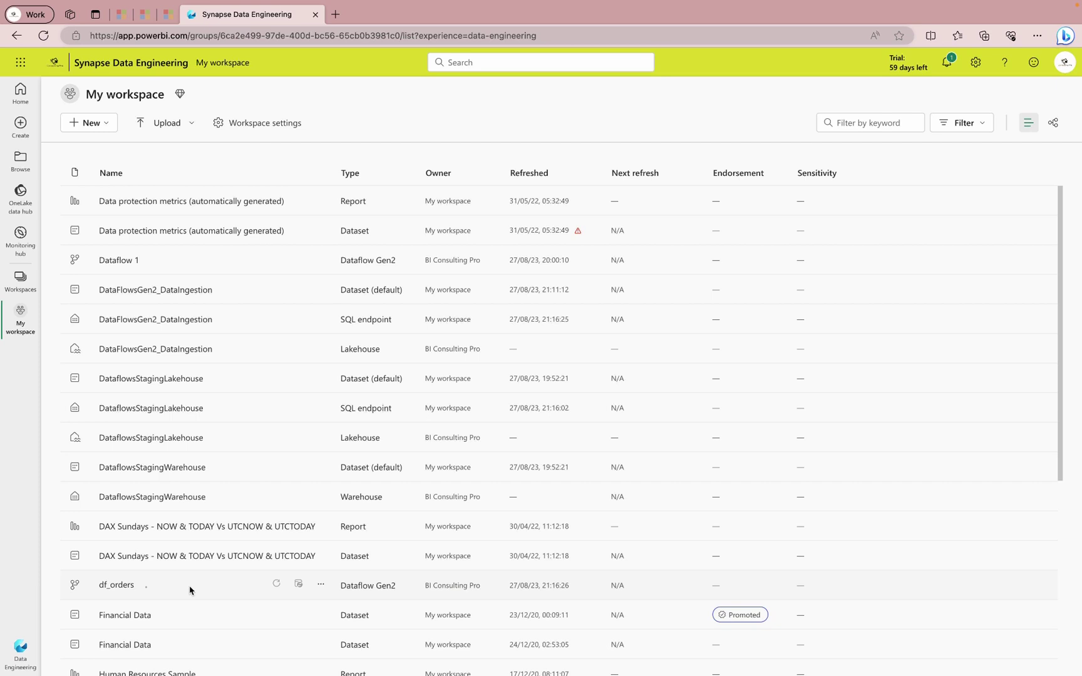
double_click(101, 586)
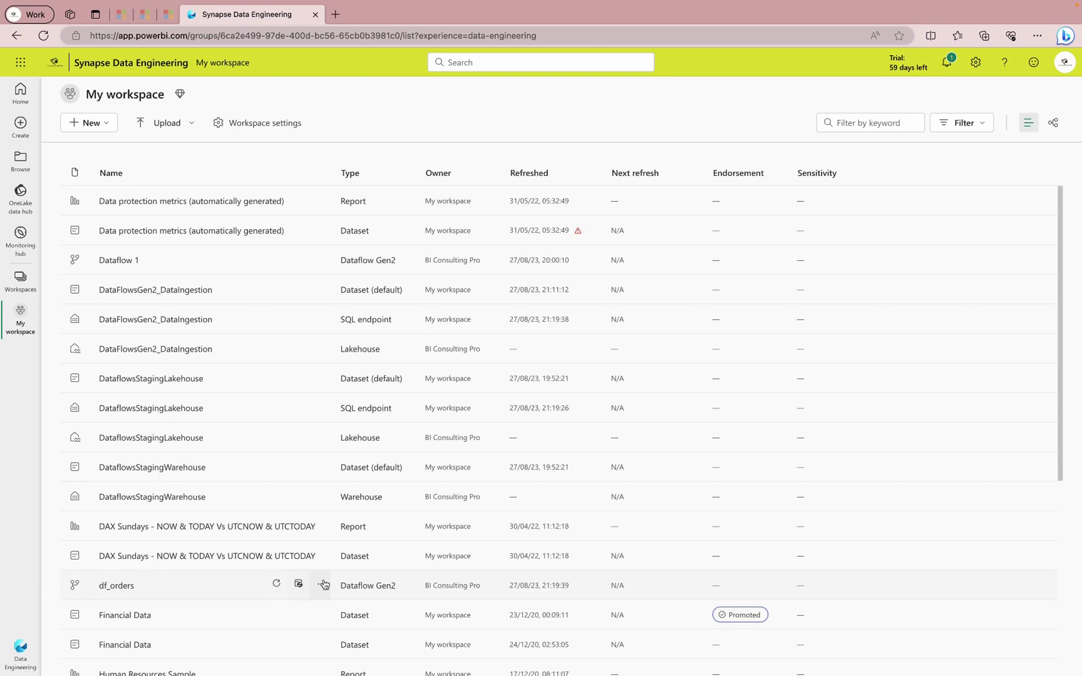
left_click(320, 584)
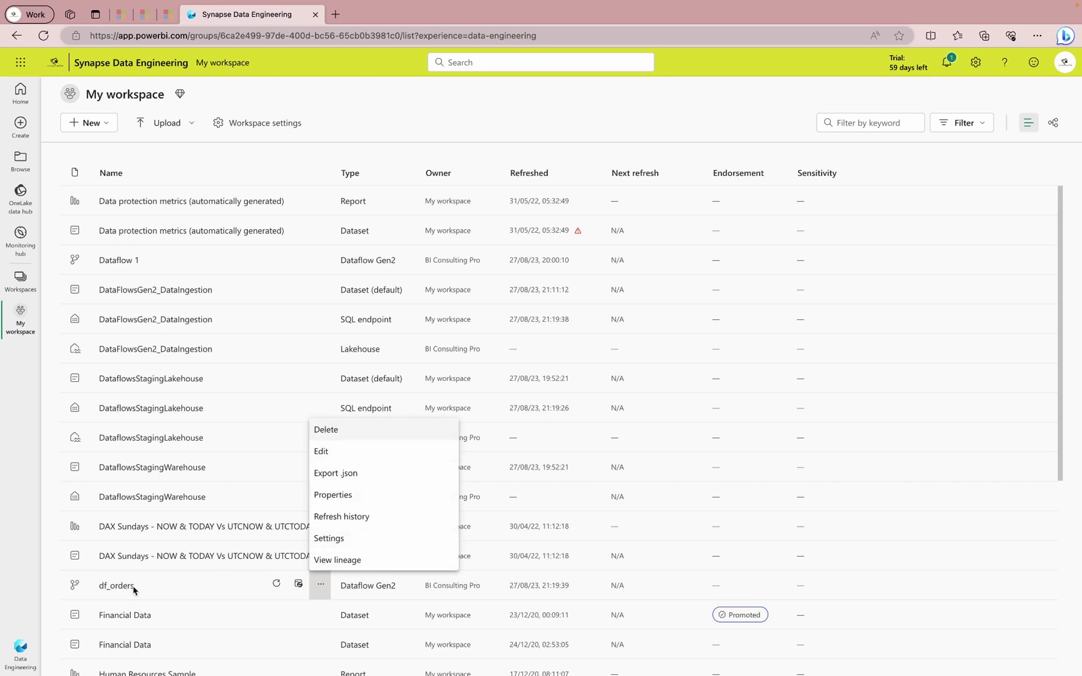
Step: Reopen df_orders for editing and select the orders query to view its Lakehouse destination
left_click(321, 585)
left_click(321, 585)
left_click(347, 452)
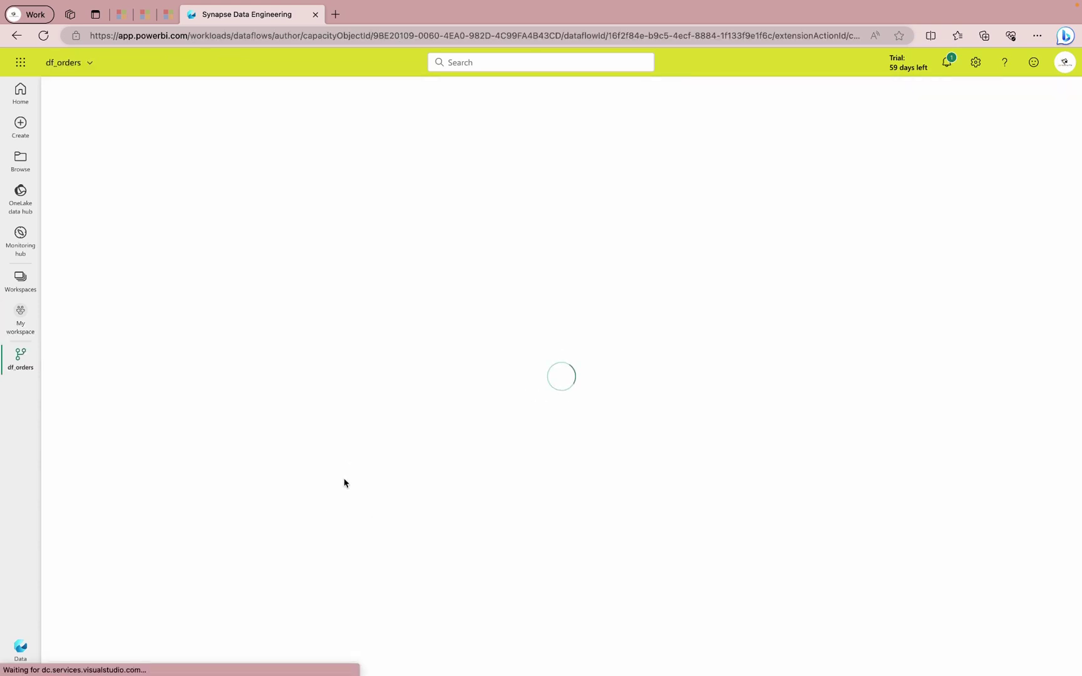
left_click(80, 207)
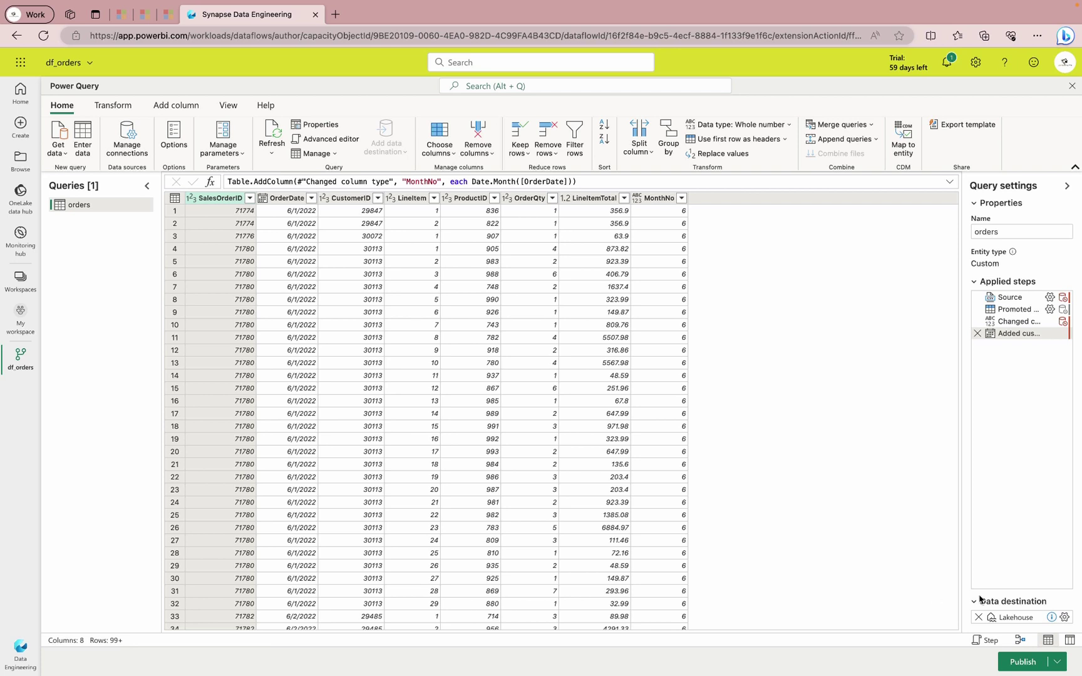
mouse_move(1051, 618)
Step: Point the orders query at a new orders_1 table in the AdventureWorksDW lakehouse
left_click(1064, 617)
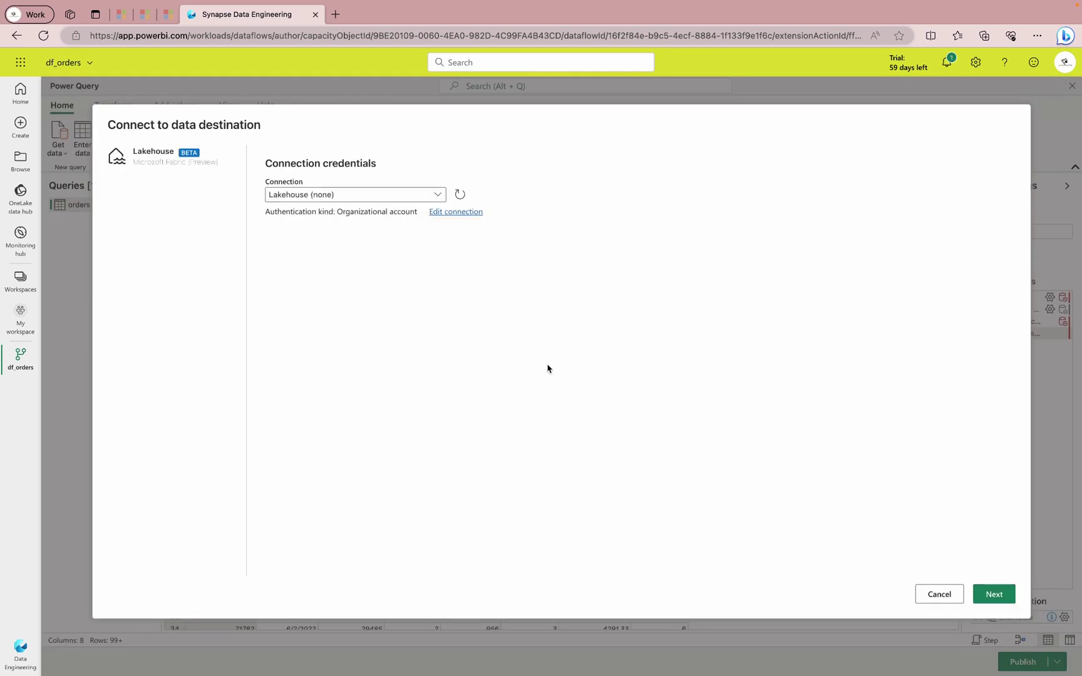
left_click(310, 195)
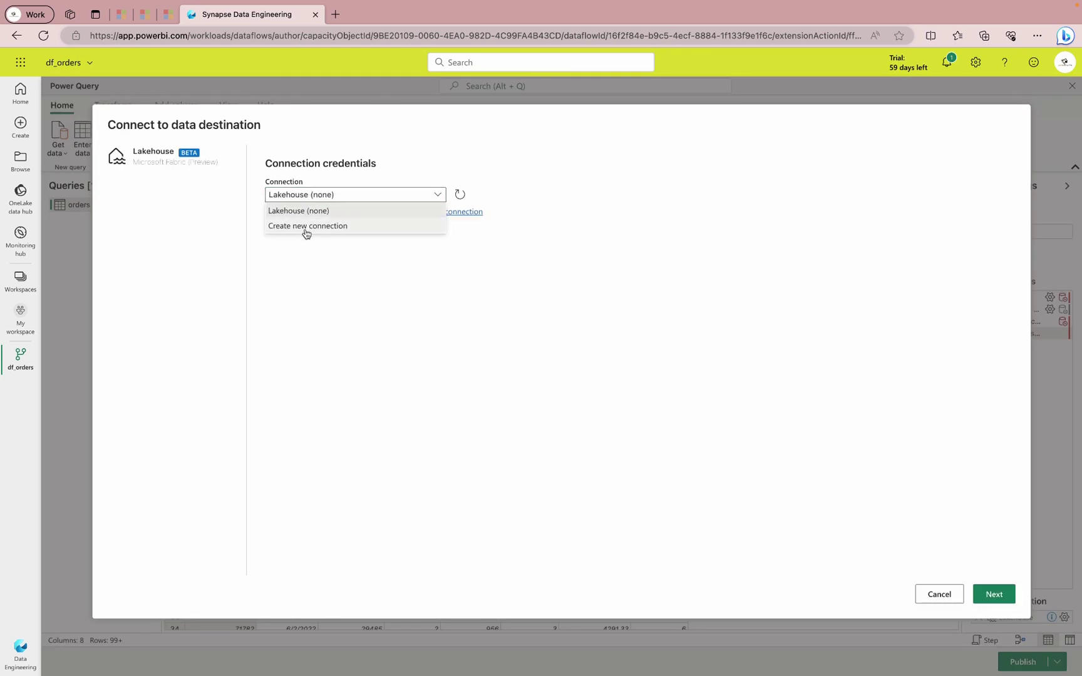
left_click(319, 212)
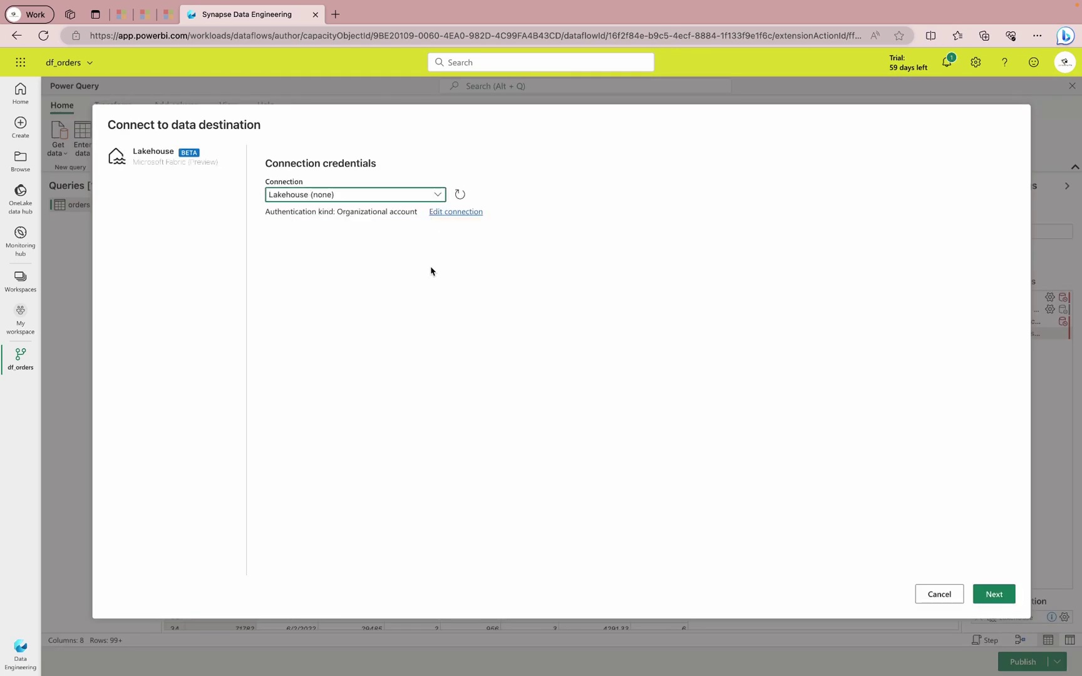
left_click(993, 594)
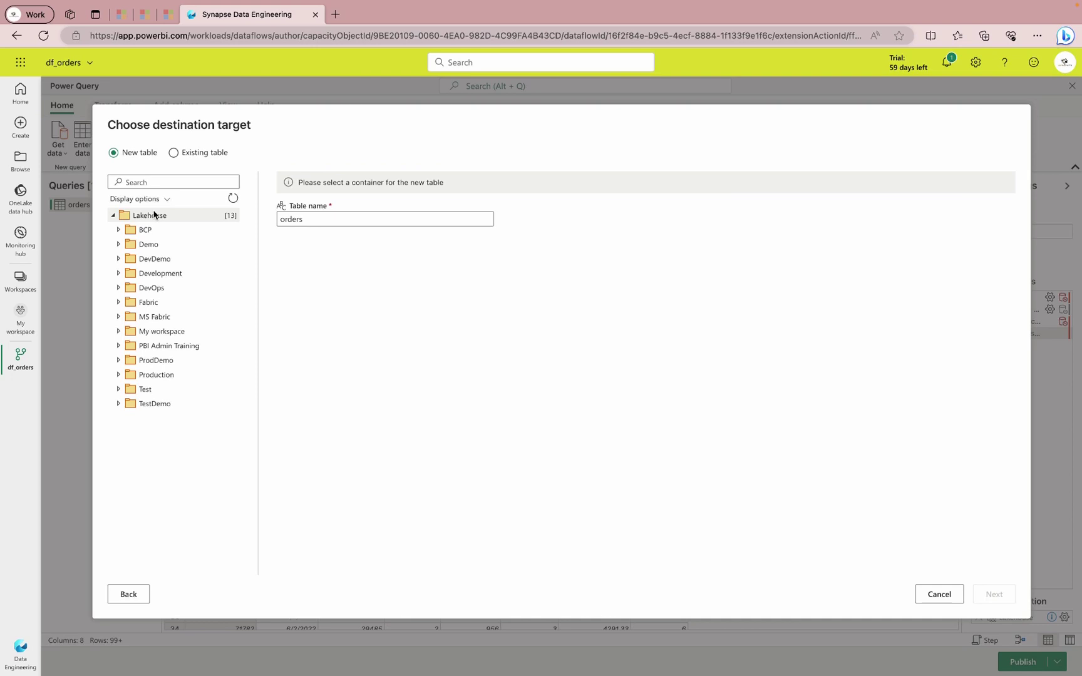
left_click(115, 305)
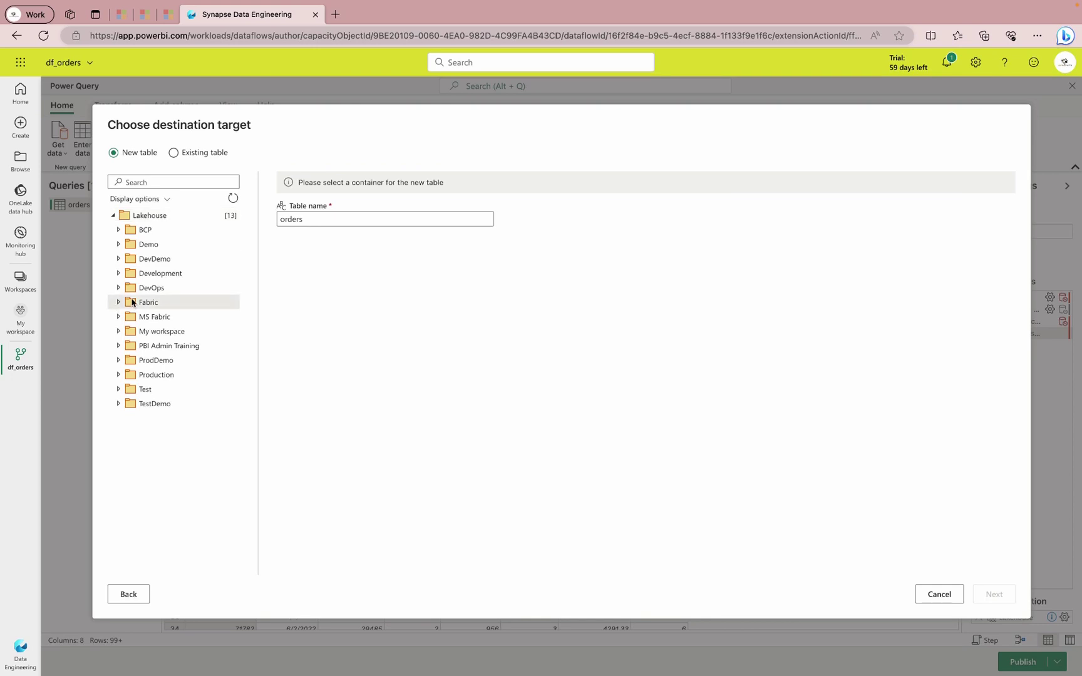
left_click(312, 217)
type("_1")
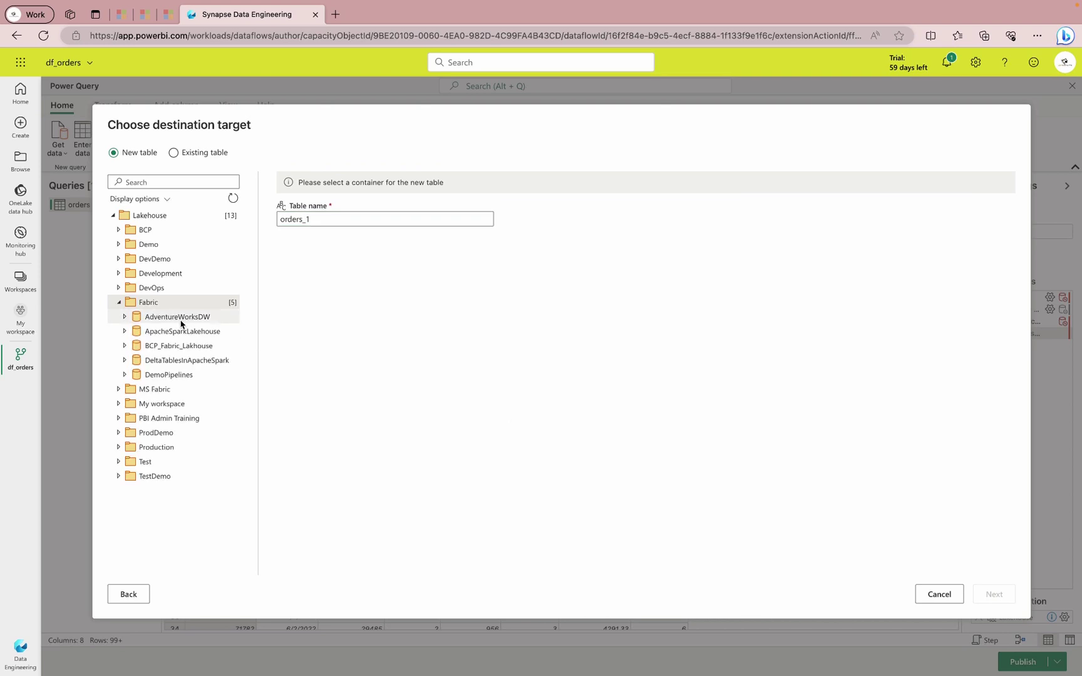
left_click(159, 320)
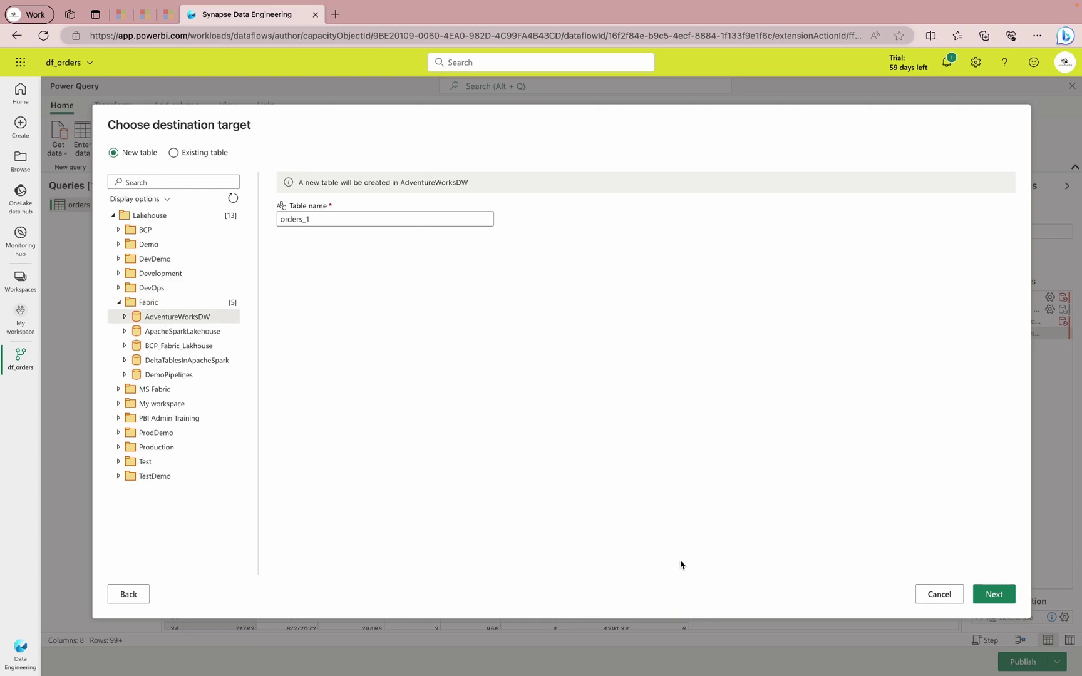
left_click(1000, 593)
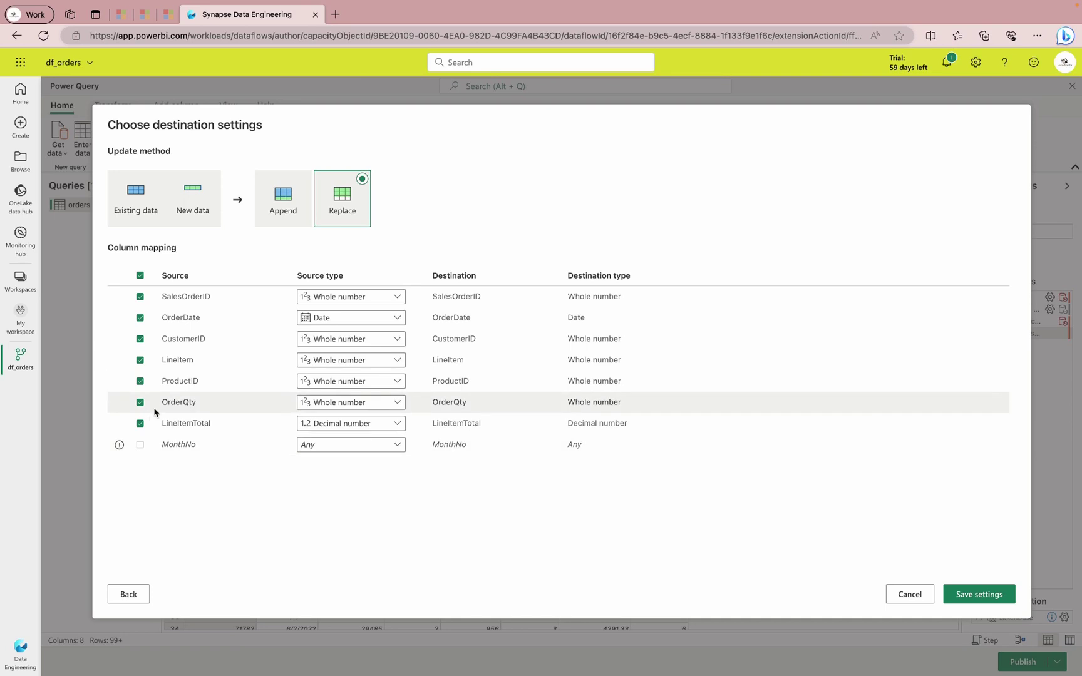
Step: Map MonthNo as Whole number, choose Append as update method, and save the settings
left_click(354, 449)
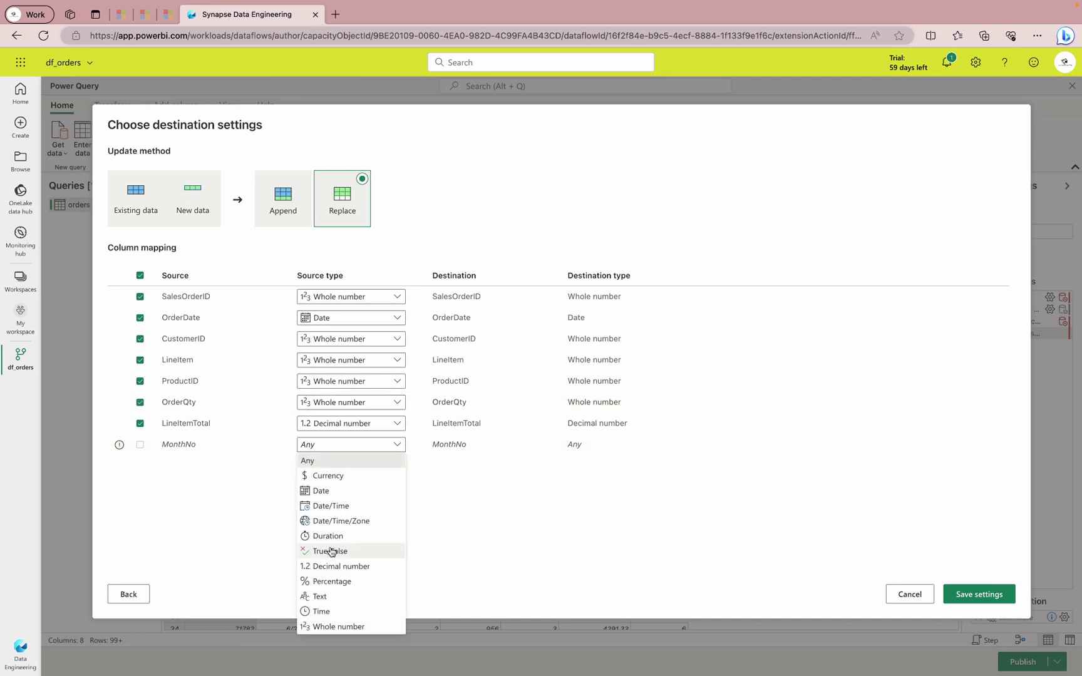
left_click(336, 627)
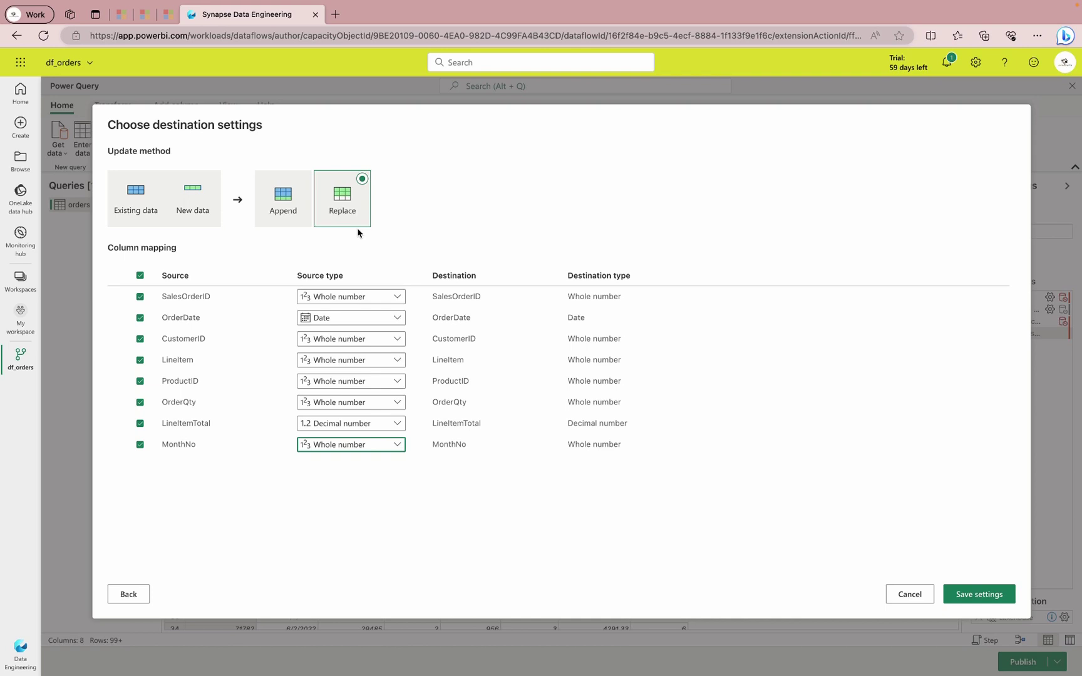
left_click(290, 202)
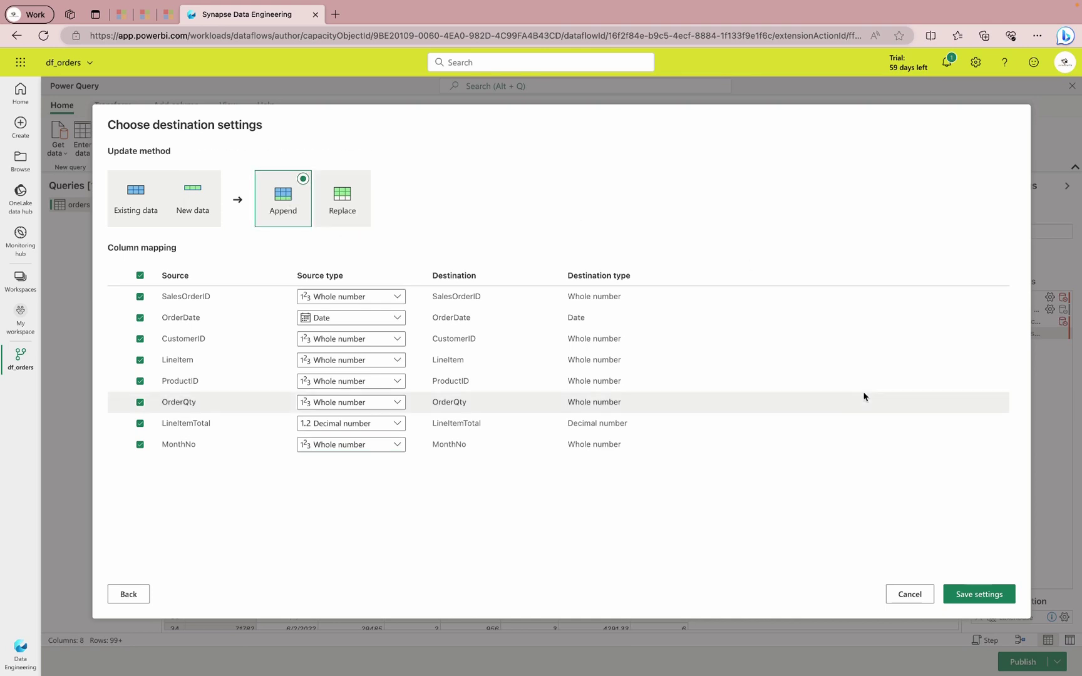
left_click(977, 595)
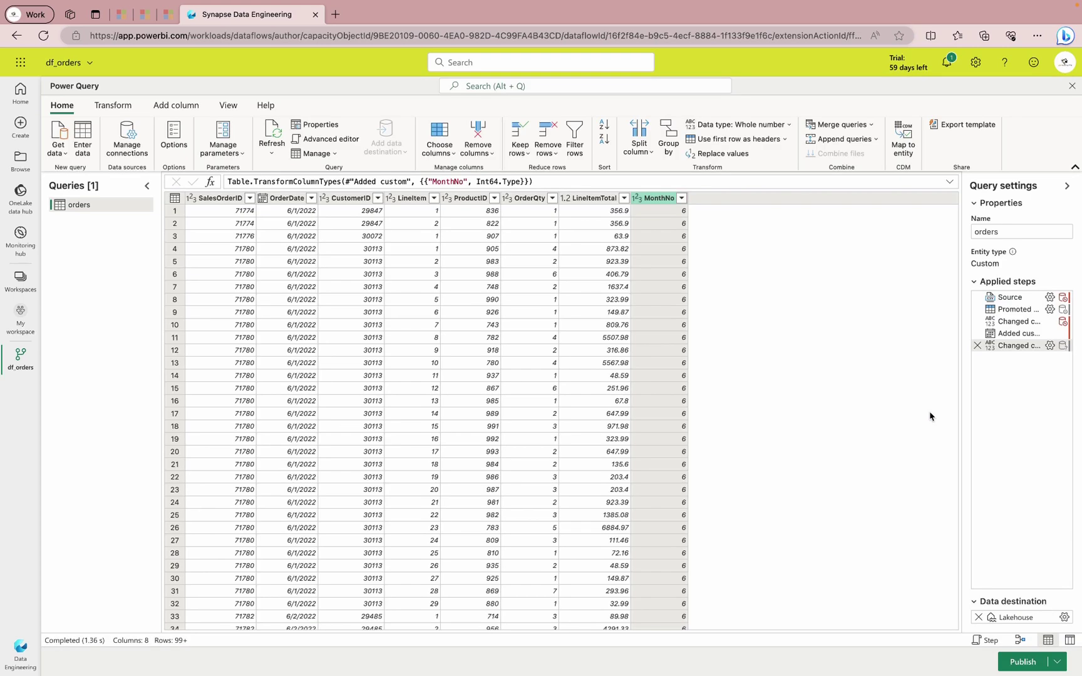
Step: Publish df_orders and reload My workspace to see its new refresh time
left_click(1017, 669)
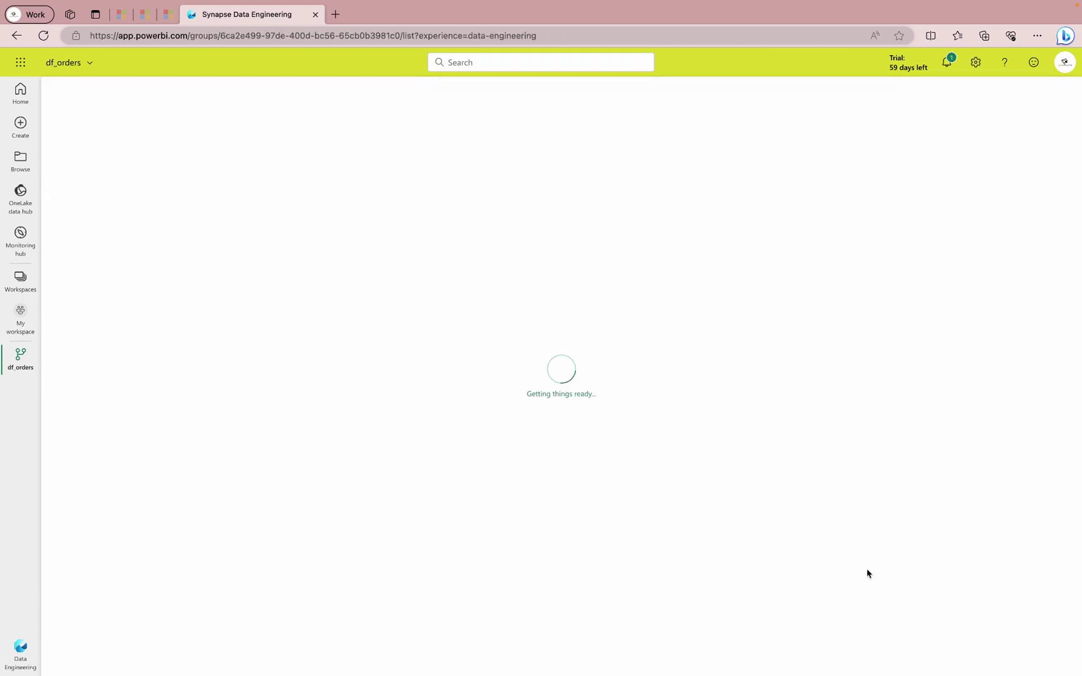
scroll(589, 436, "down", 5)
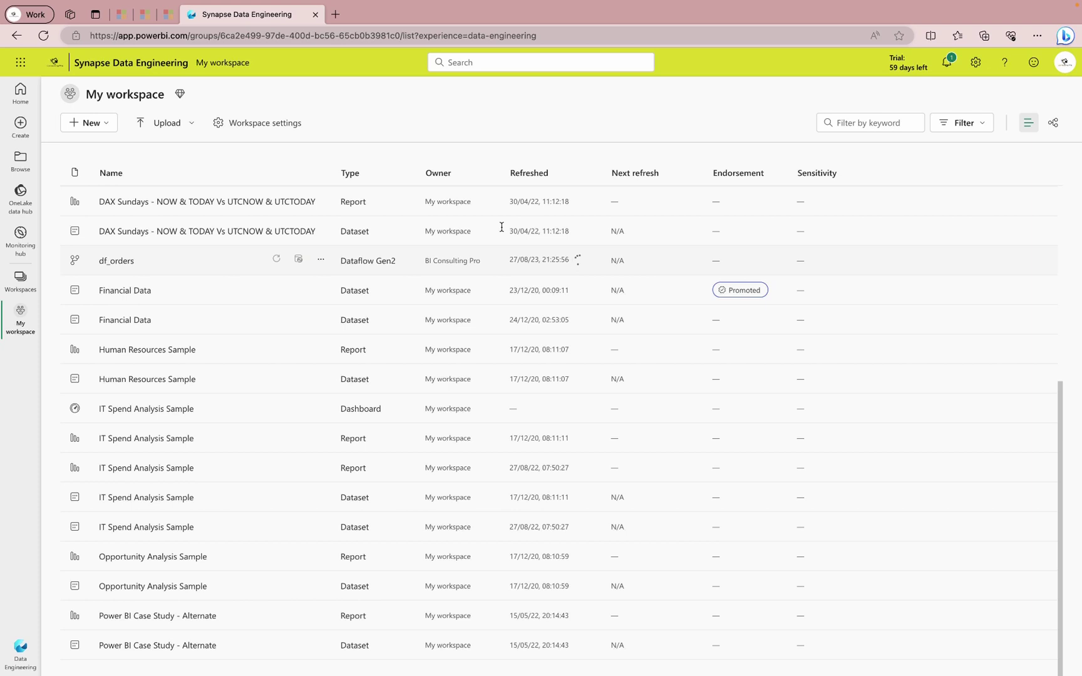
left_click(43, 35)
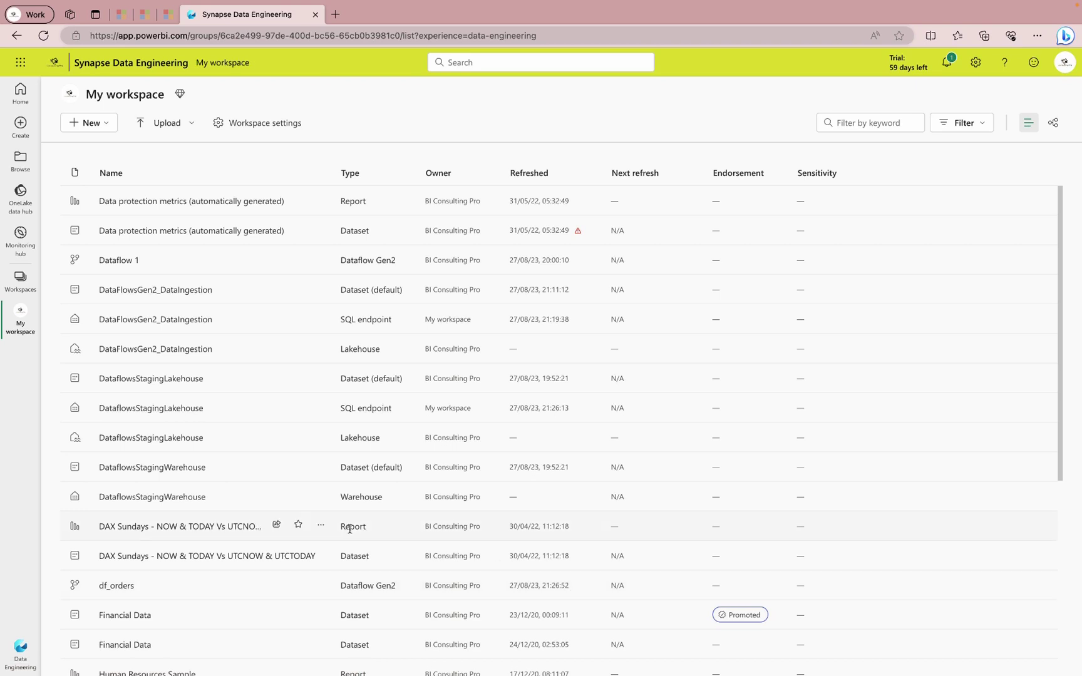
Step: Switch to the Data Engineering experience and create a data pipeline named DataflowsGen2_Pipeline
left_click(20, 648)
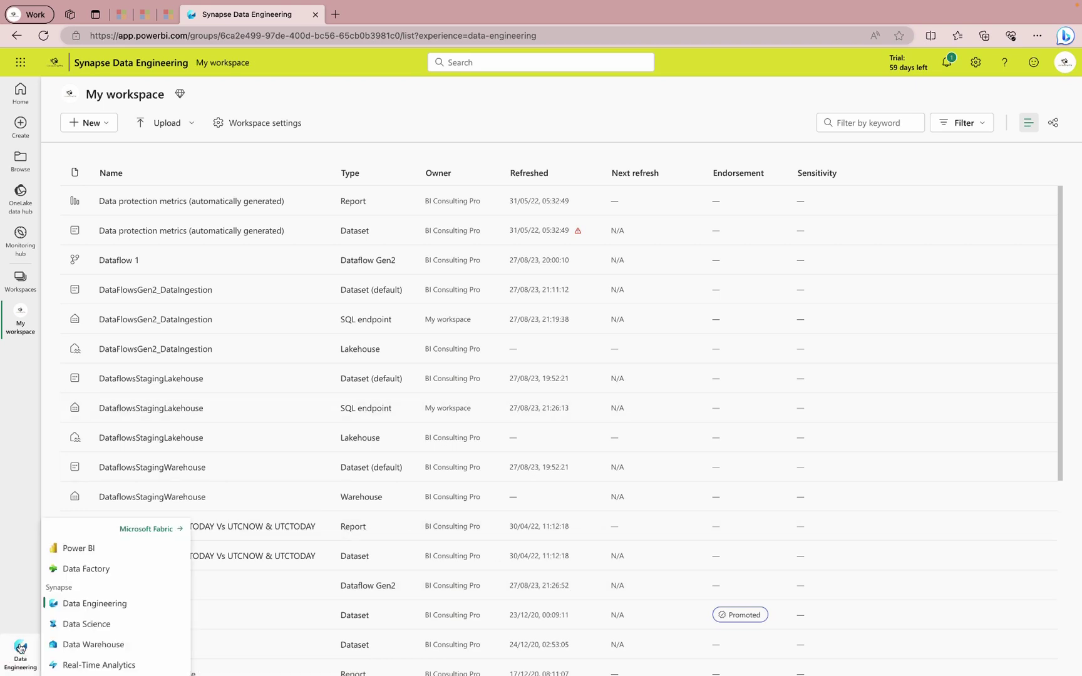
left_click(82, 601)
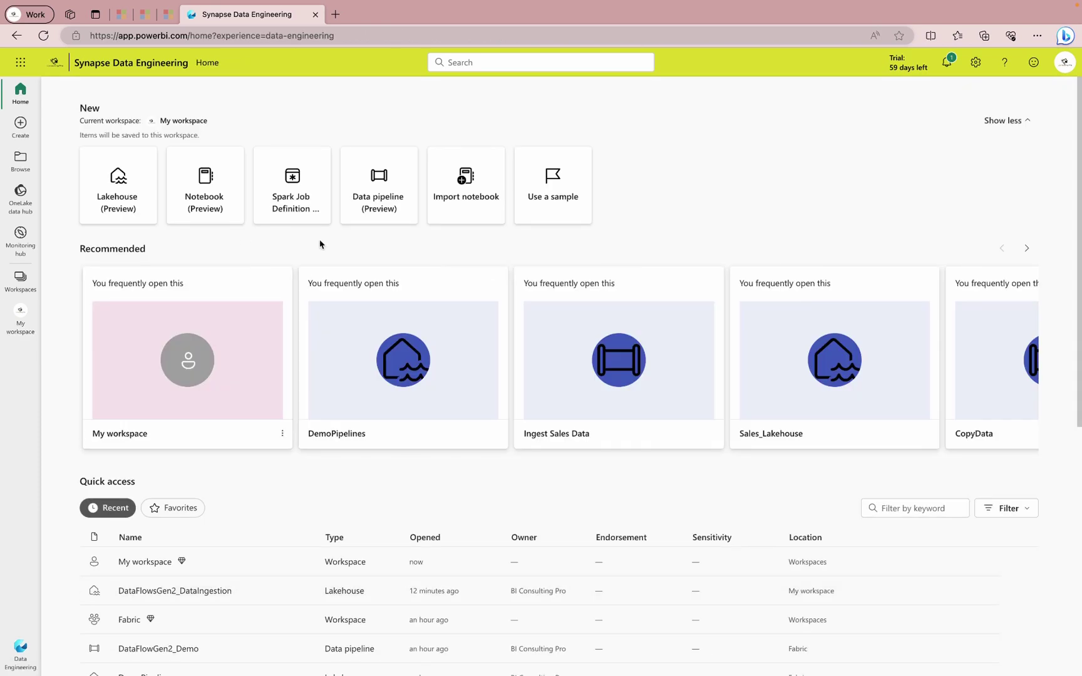
left_click(387, 205)
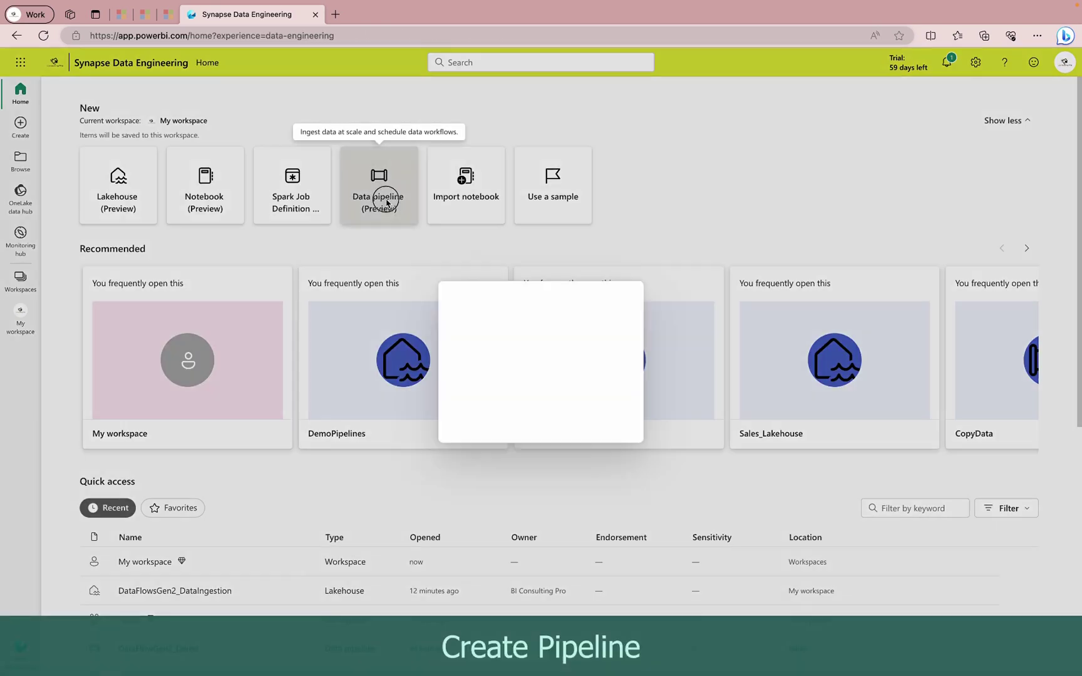
left_click_drag(501, 348, 411, 343)
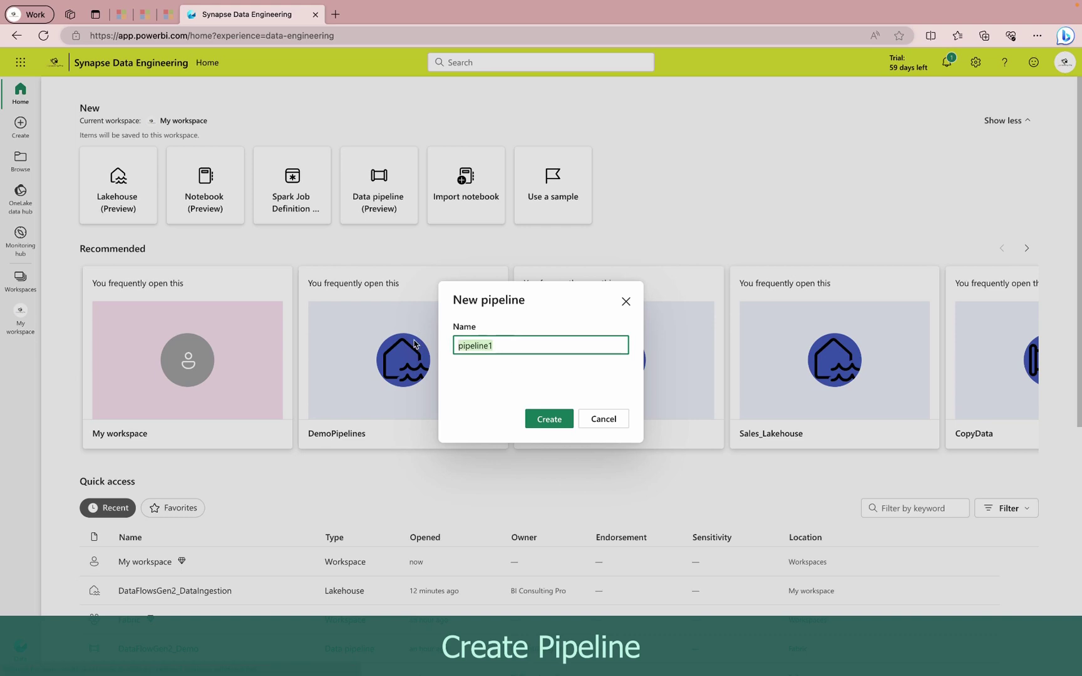
type("Dataf")
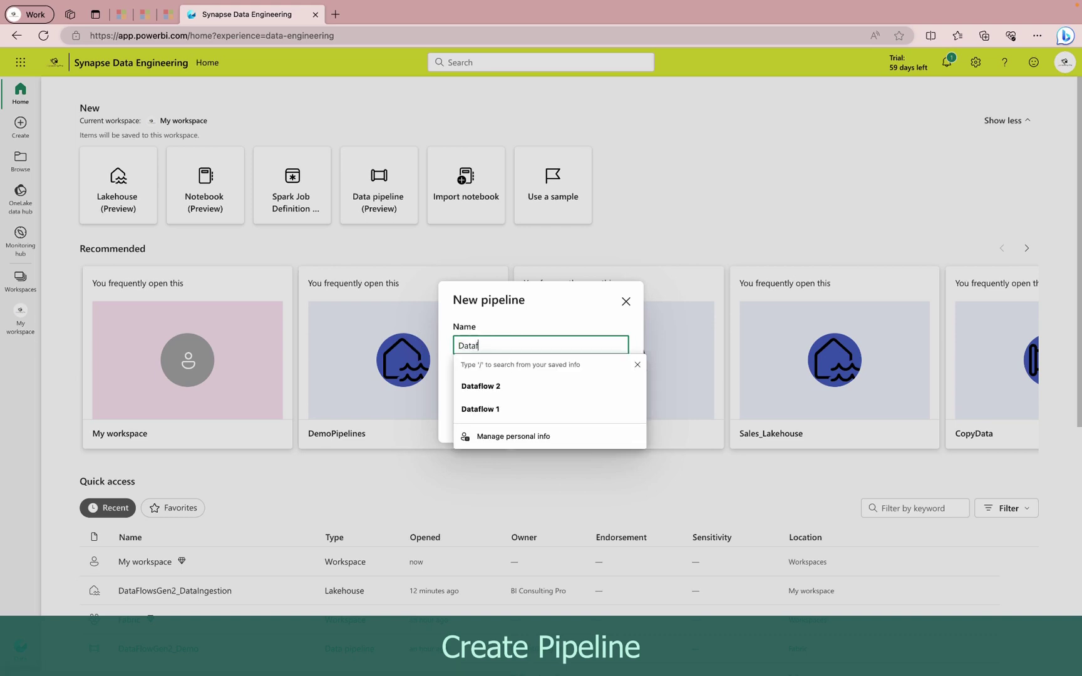
type("lowsGen2_Po")
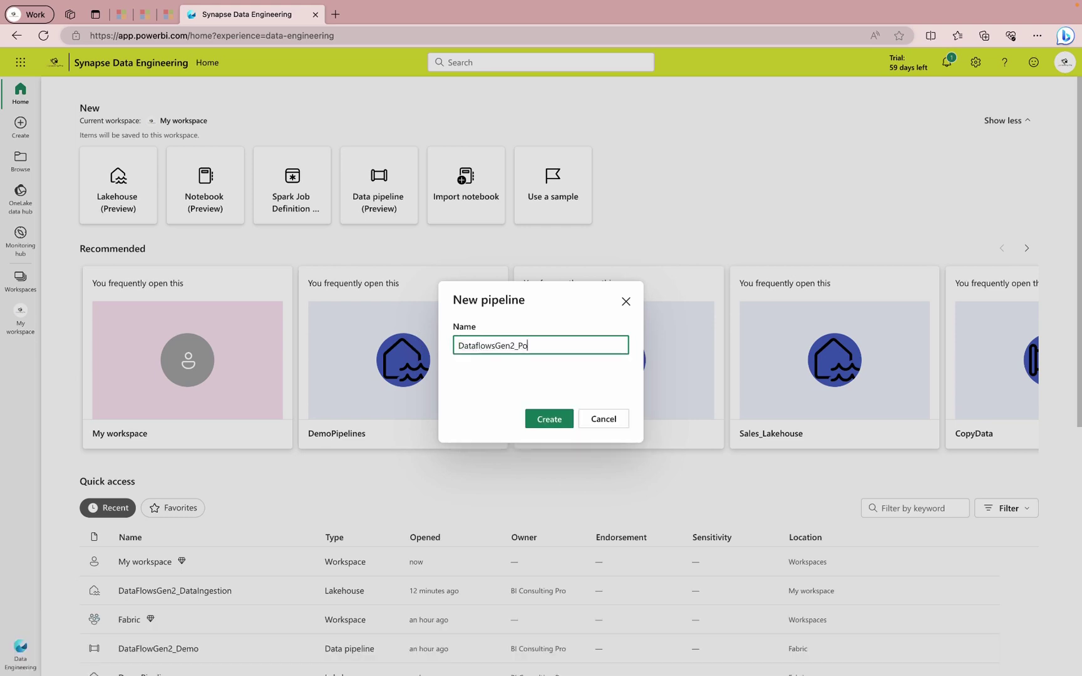
key("BackSpace")
type("ipeline")
left_click(533, 421)
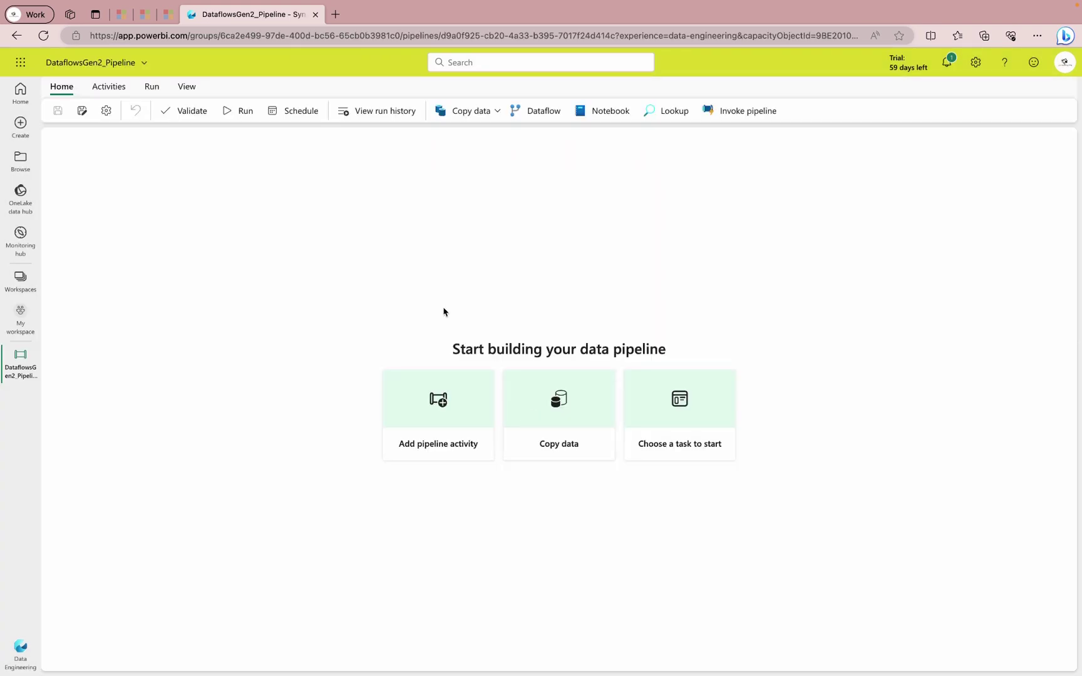
Step: Add a Dataflow activity, Dataflow1, whose settings run the df_orders dataflow
left_click(536, 116)
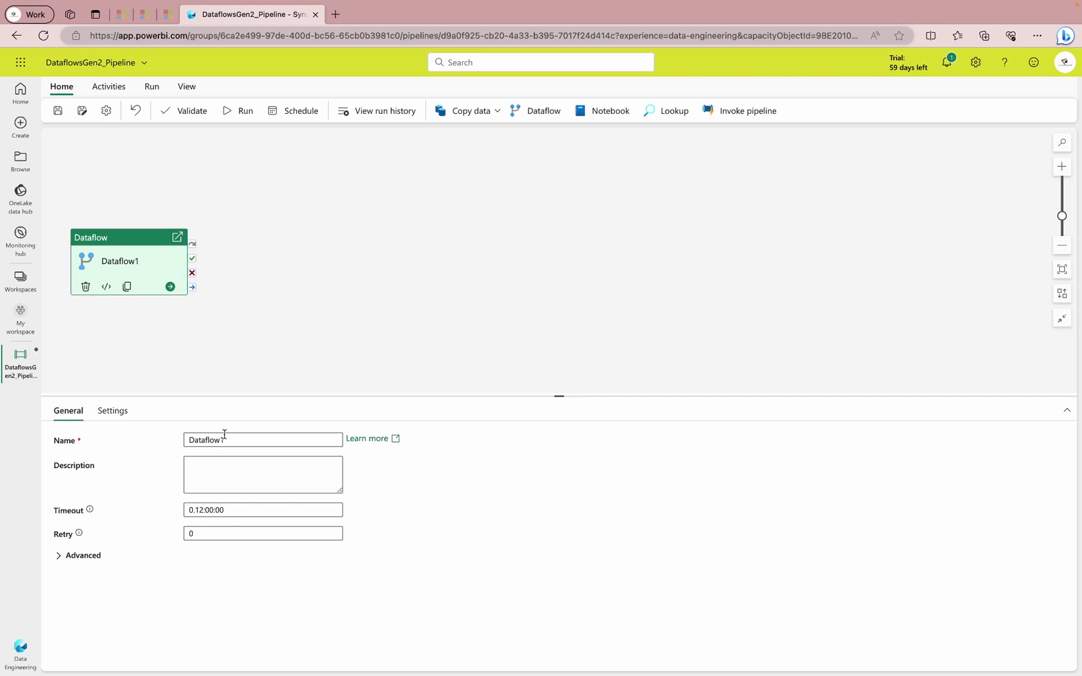
left_click(111, 418)
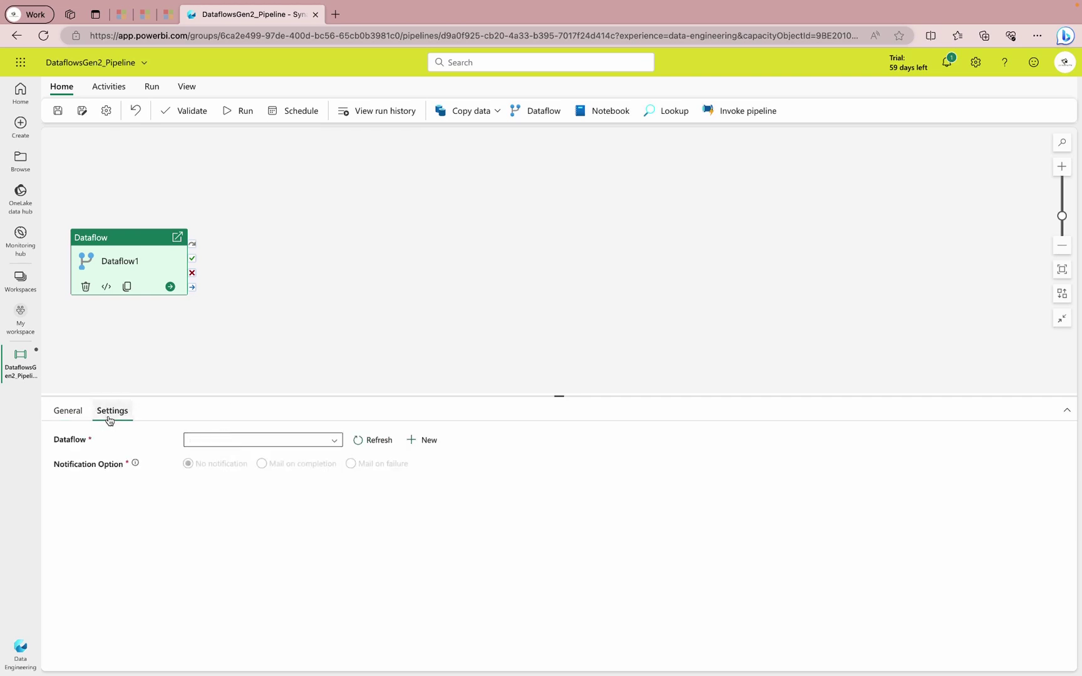
left_click(374, 445)
left_click(334, 441)
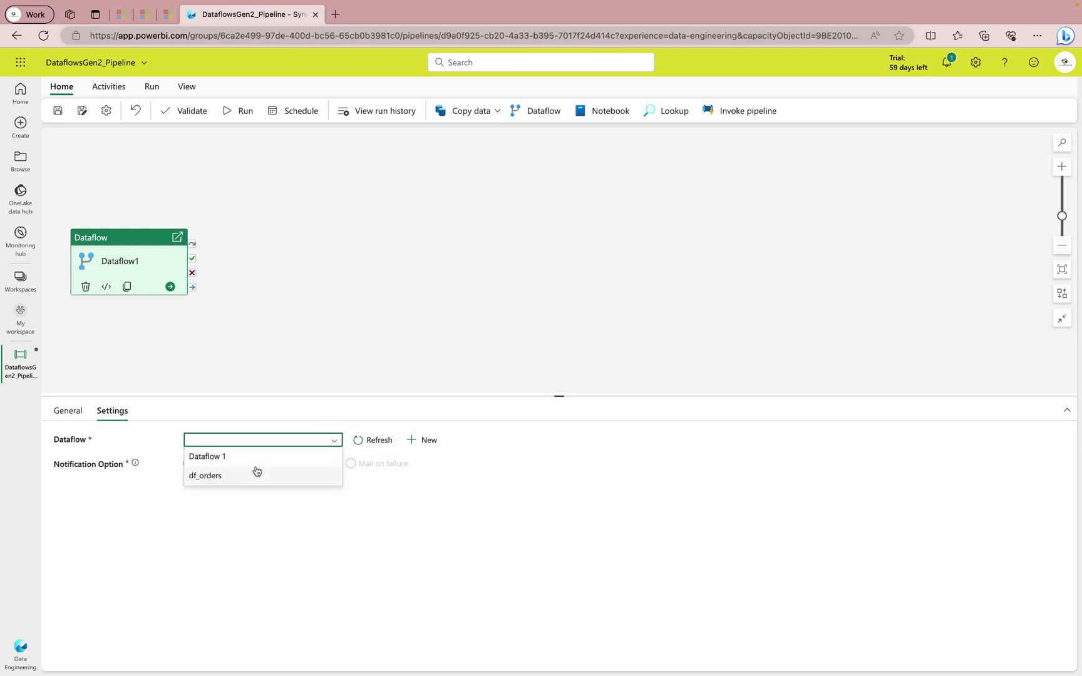
left_click(236, 480)
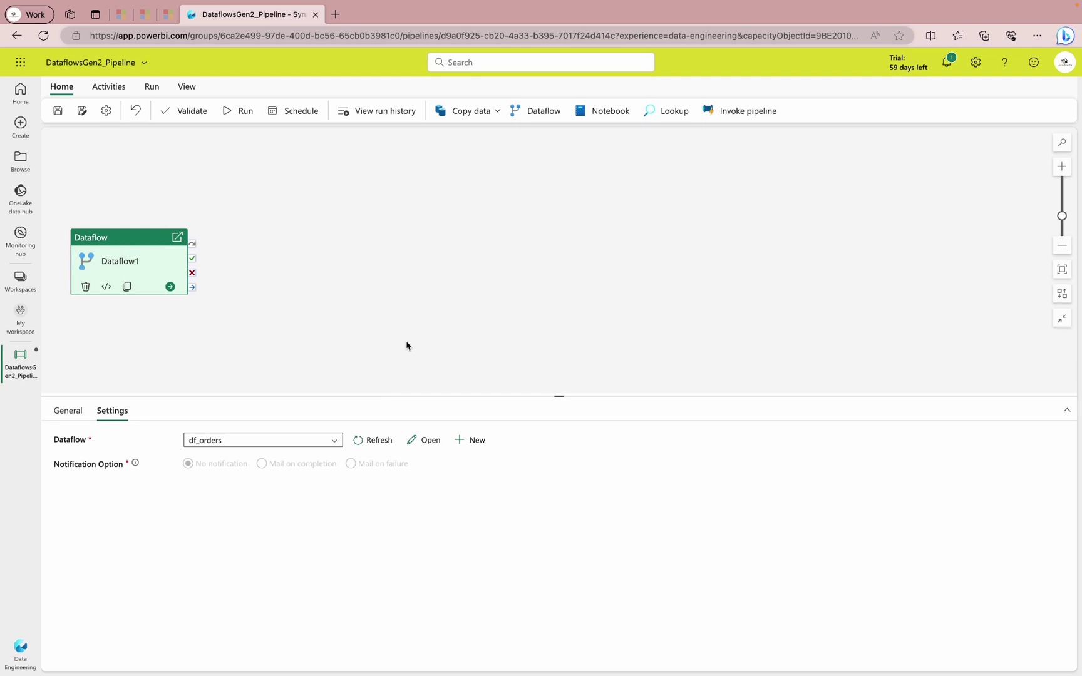
Step: Save and run the pipeline, refreshing the Output until Dataflow1 shows Succeeded
left_click(237, 112)
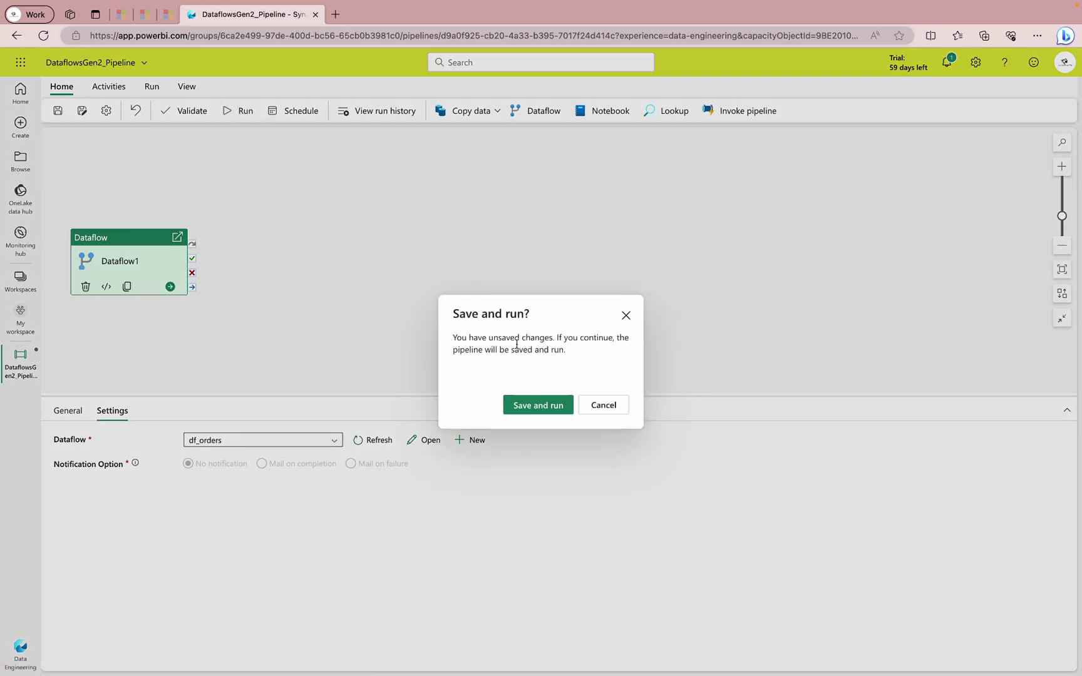
left_click(520, 404)
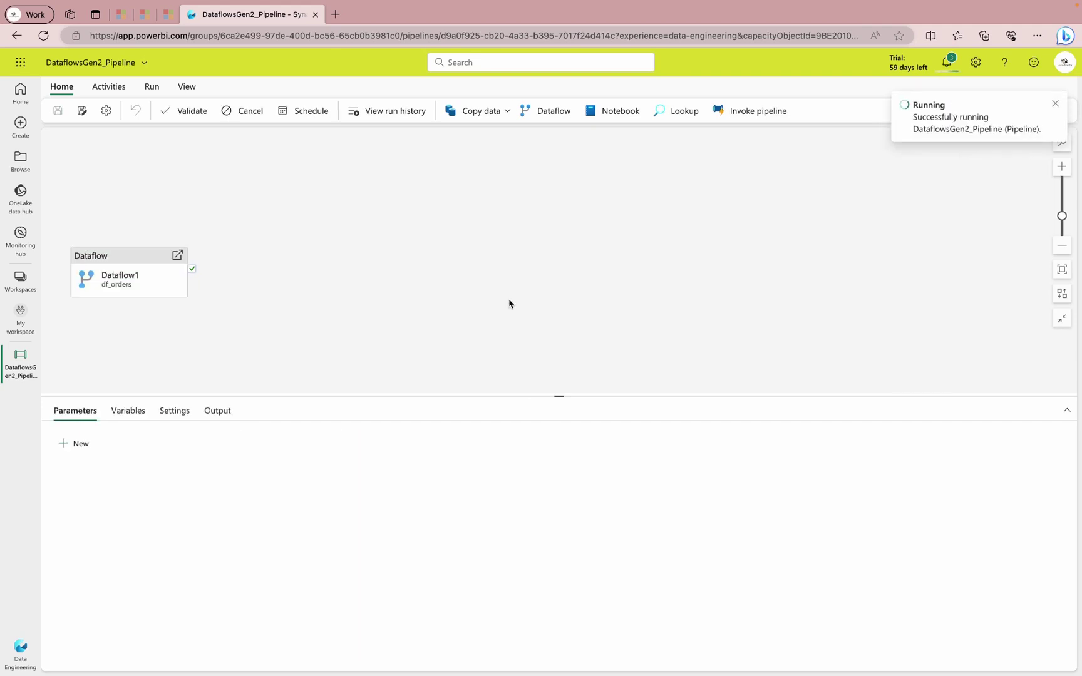
left_click(216, 413)
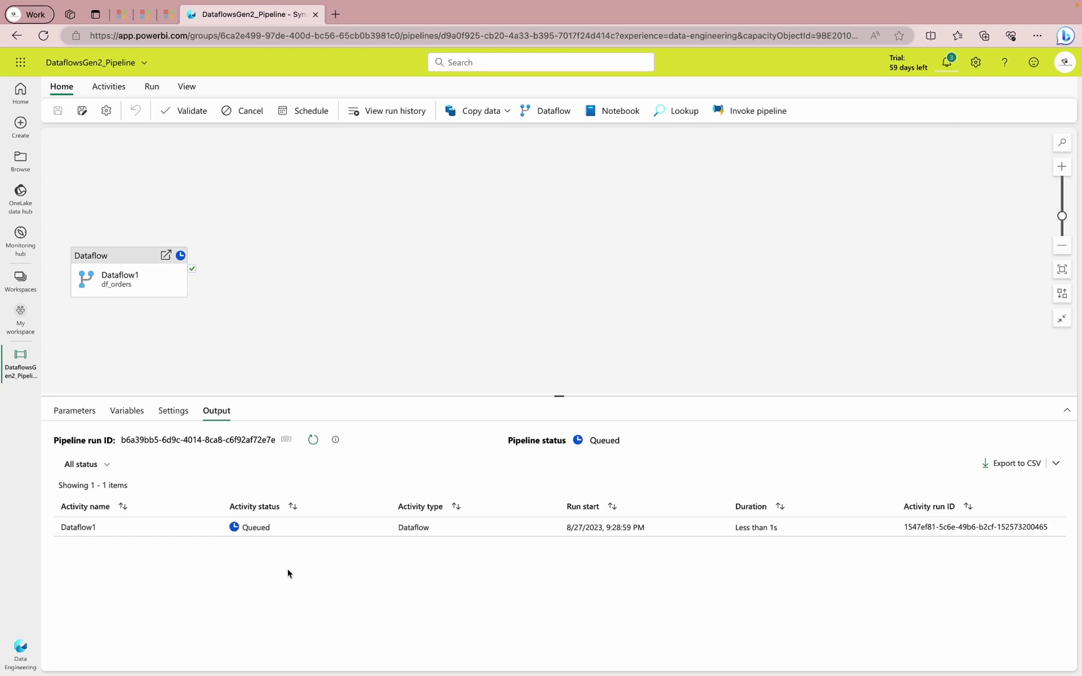
left_click(312, 439)
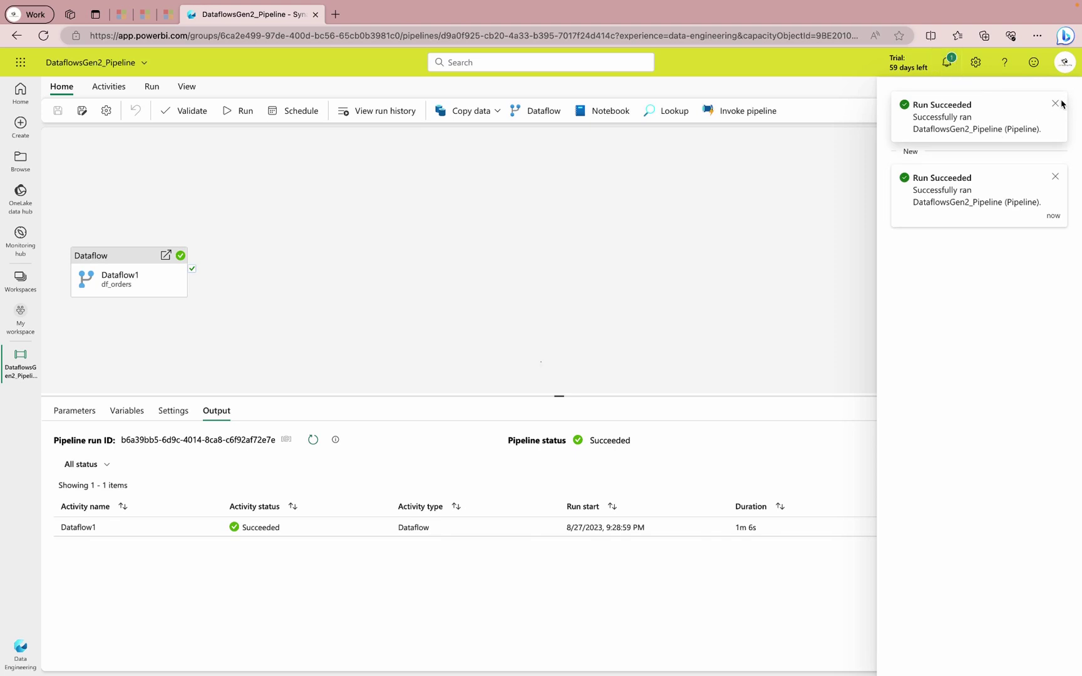
left_click(668, 279)
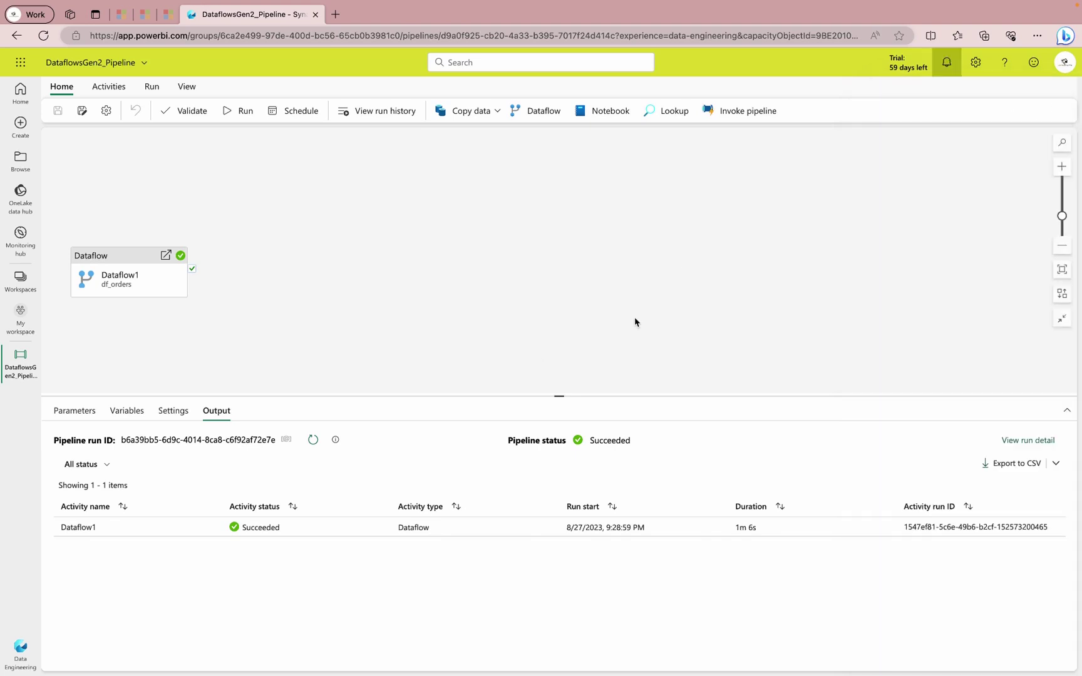